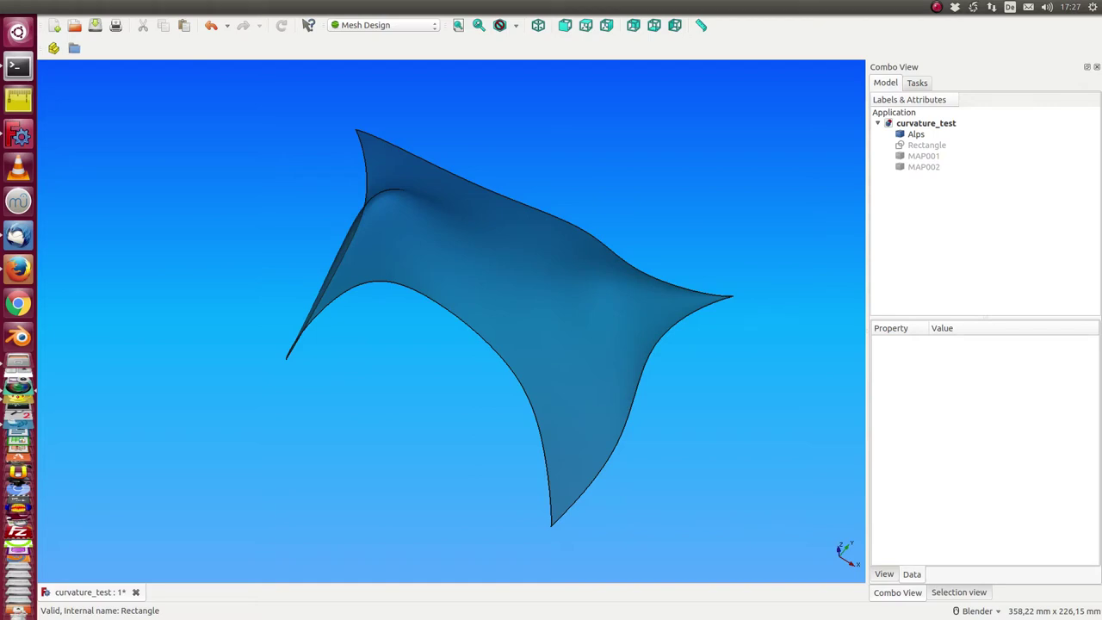
Step: Look over the curved Alps surface and consult the KrümmungsAnalyse help page in Firefox before returning to FreeCAD
middle_drag(474, 423, 635, 375)
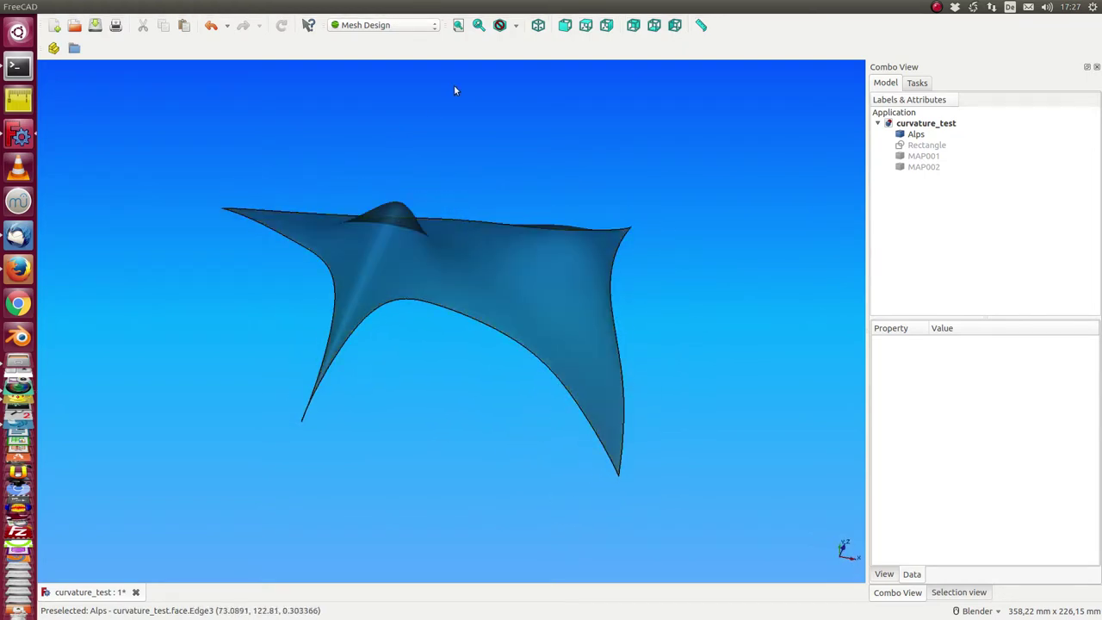
click(20, 277)
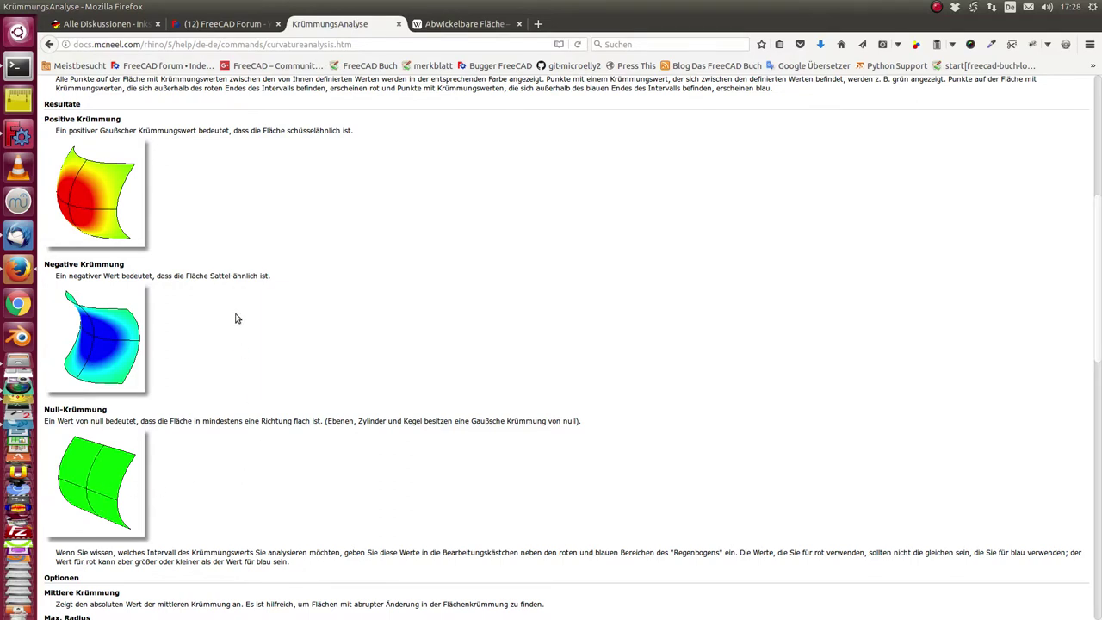
click(18, 135)
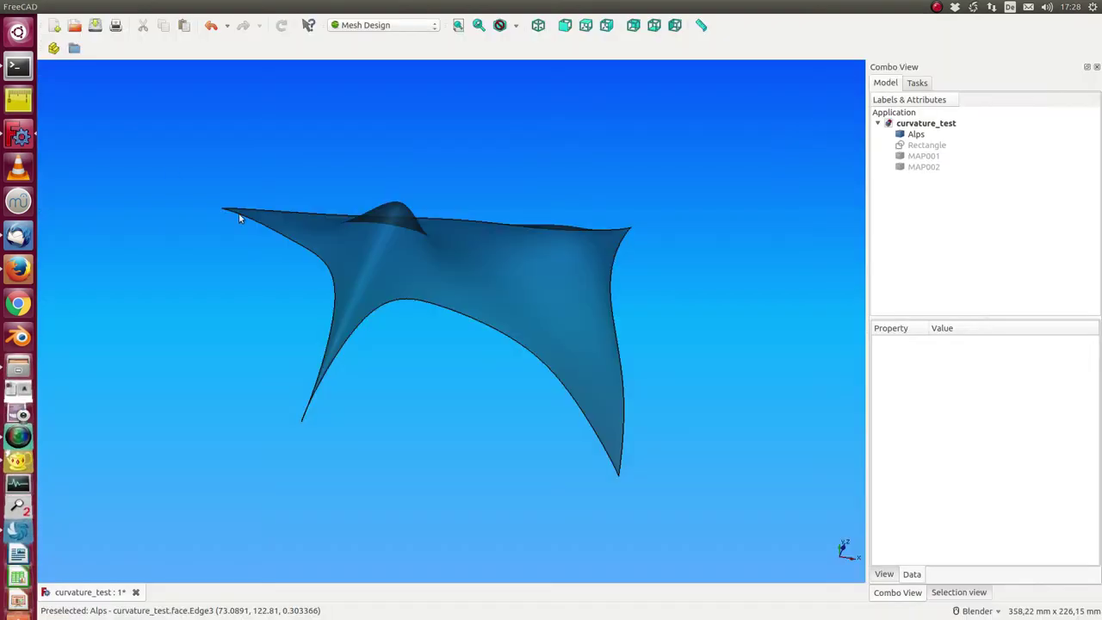
Step: Create a mesh from the Alps surface using Mefisto with a maximum edge length of 5 mm
middle_drag(448, 383, 425, 381)
click(370, 284)
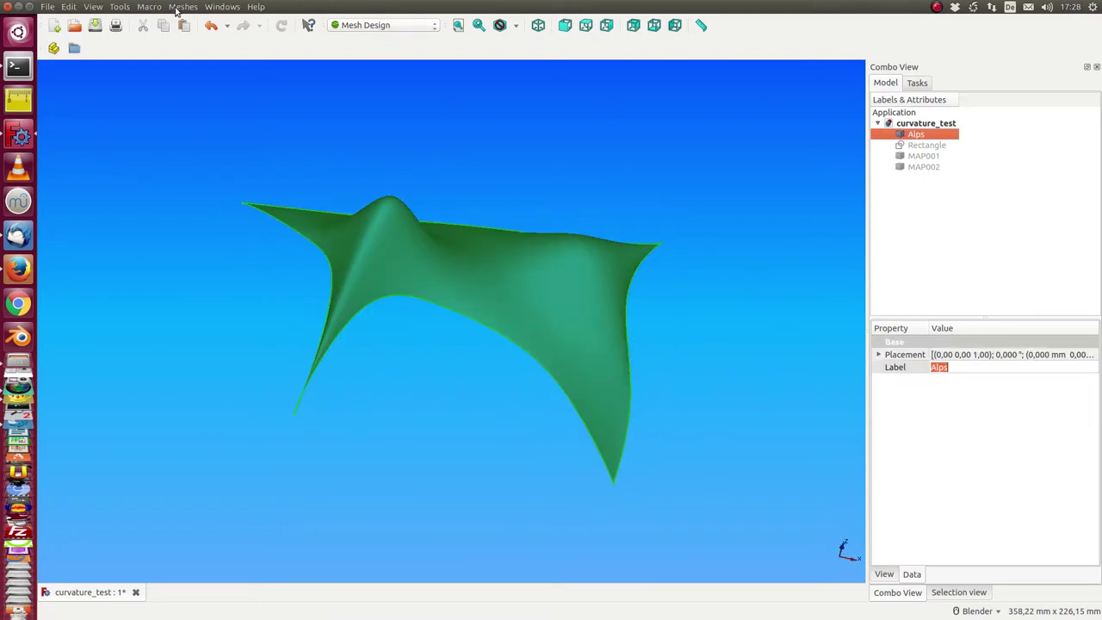
click(181, 7)
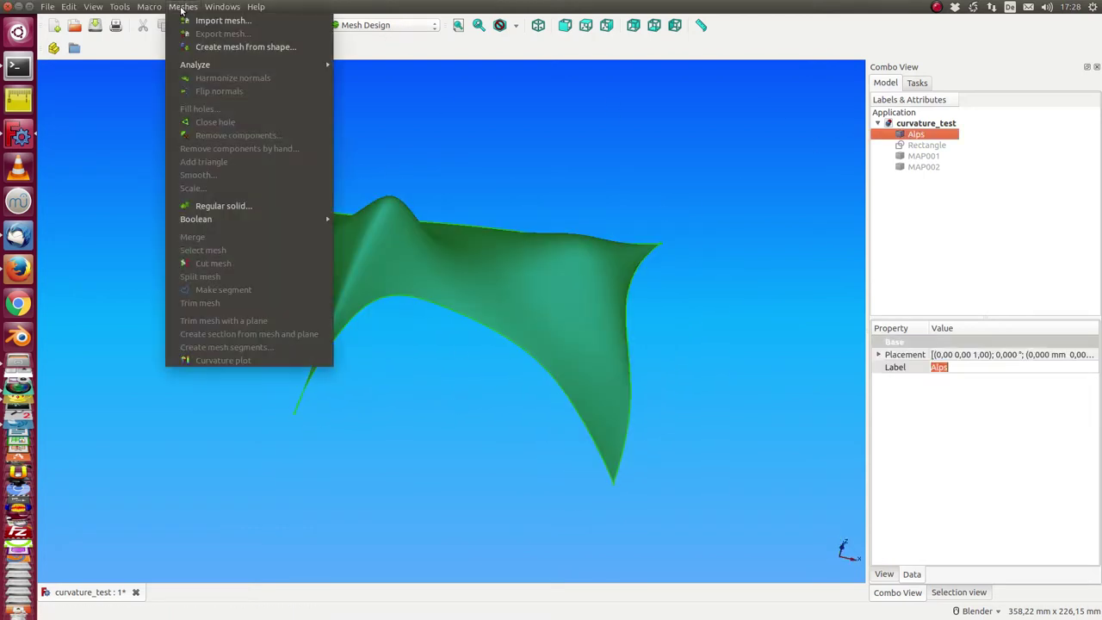
click(230, 48)
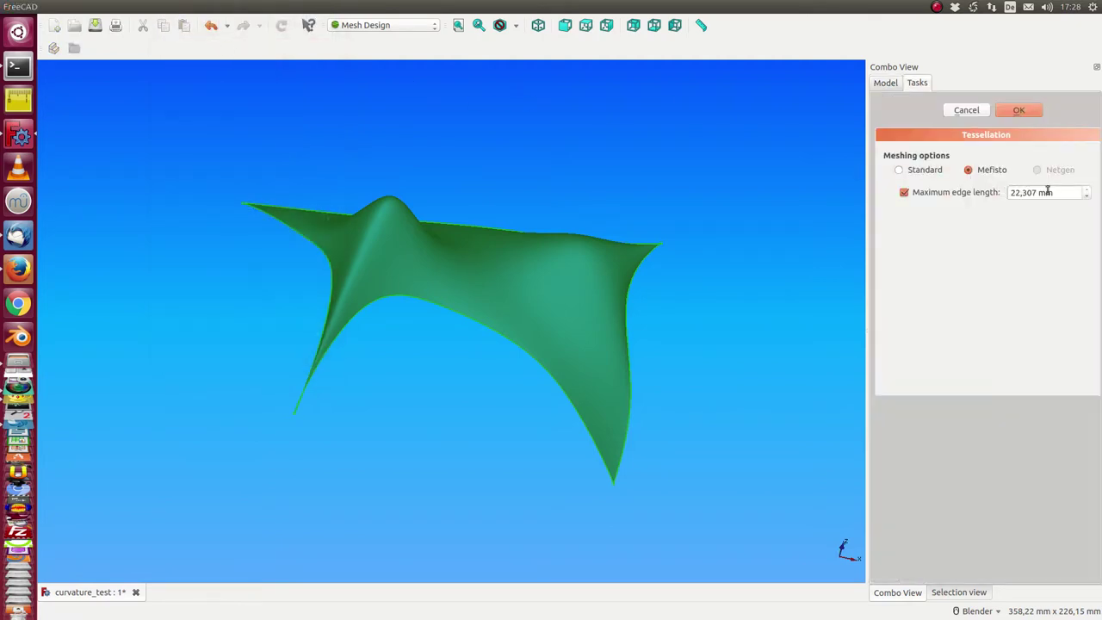
drag(1067, 193, 918, 185)
text(5)
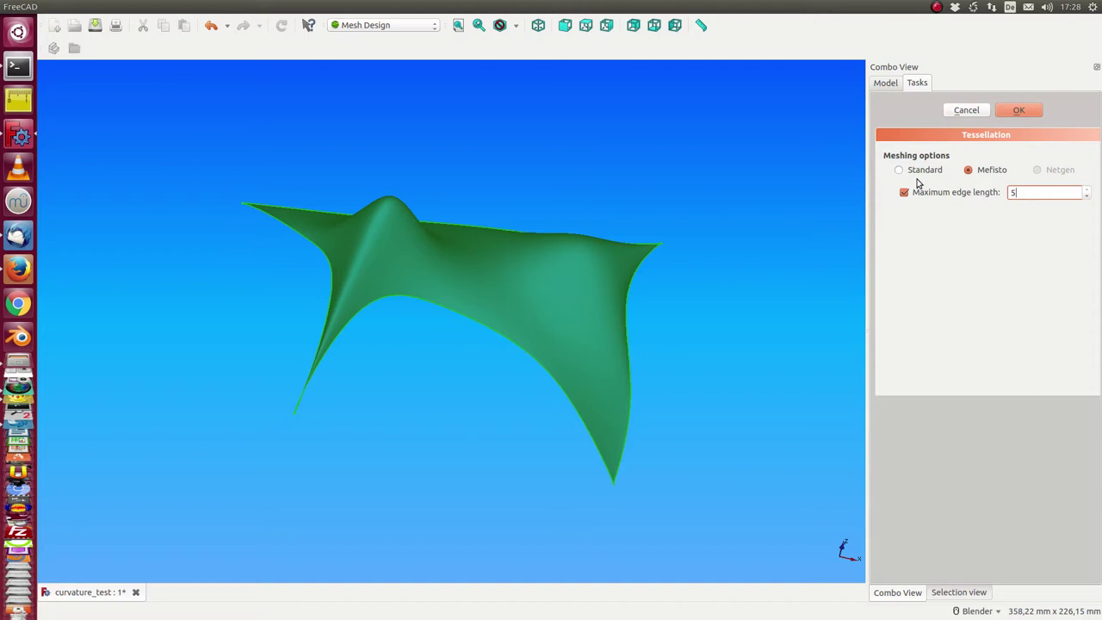
click(1020, 108)
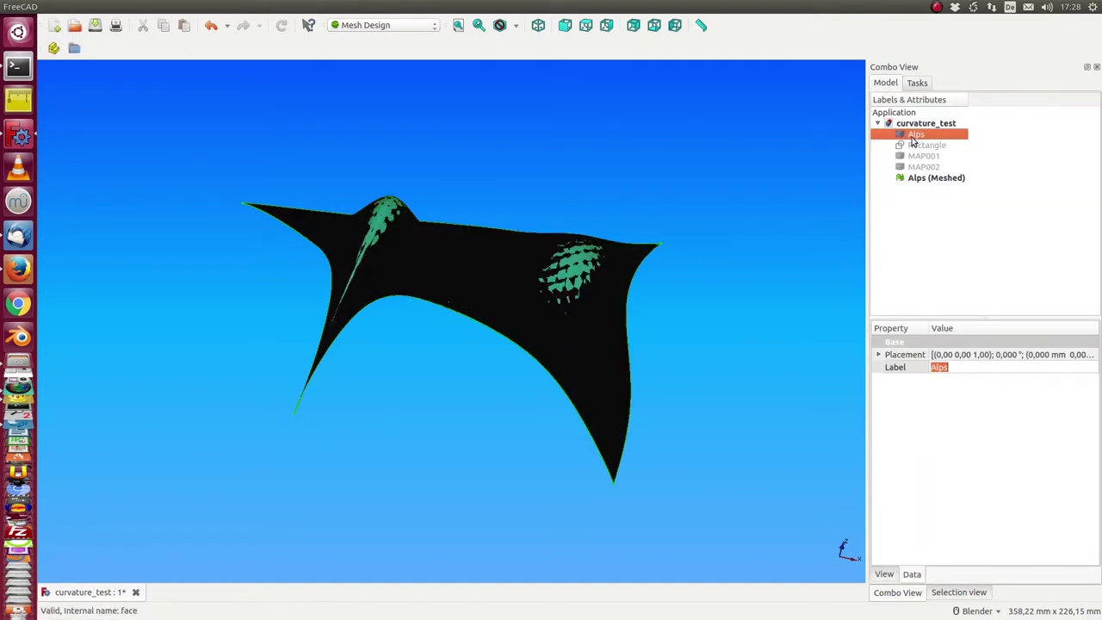
Step: Create a curvature plot of the Alps mesh, with the original surface and the plain mesh hidden
click(731, 339)
middle_drag(731, 339, 652, 352)
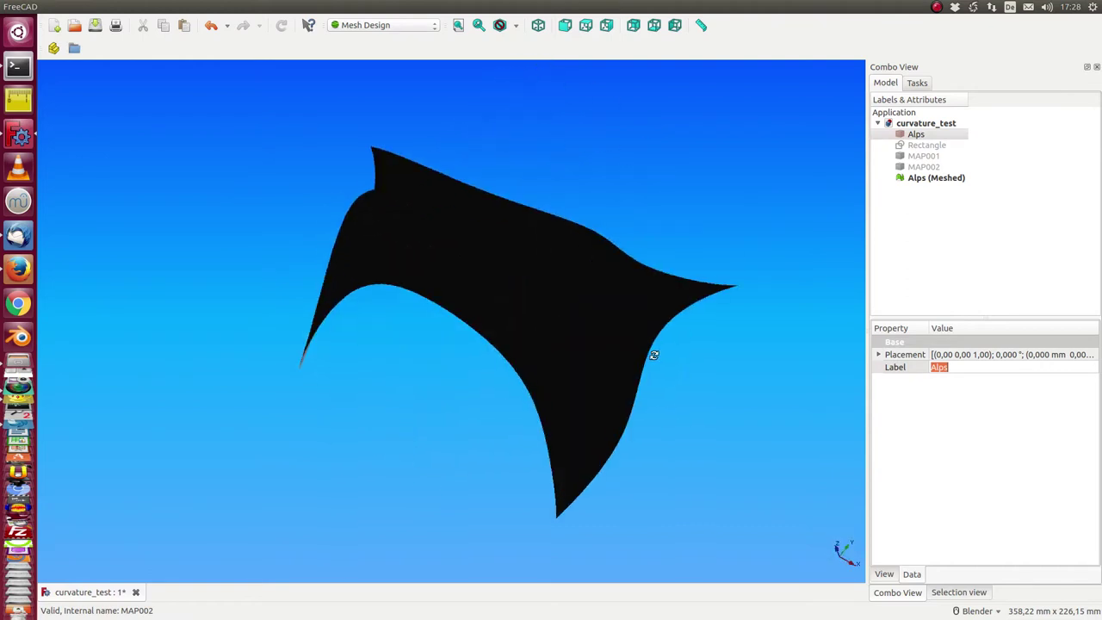
click(936, 179)
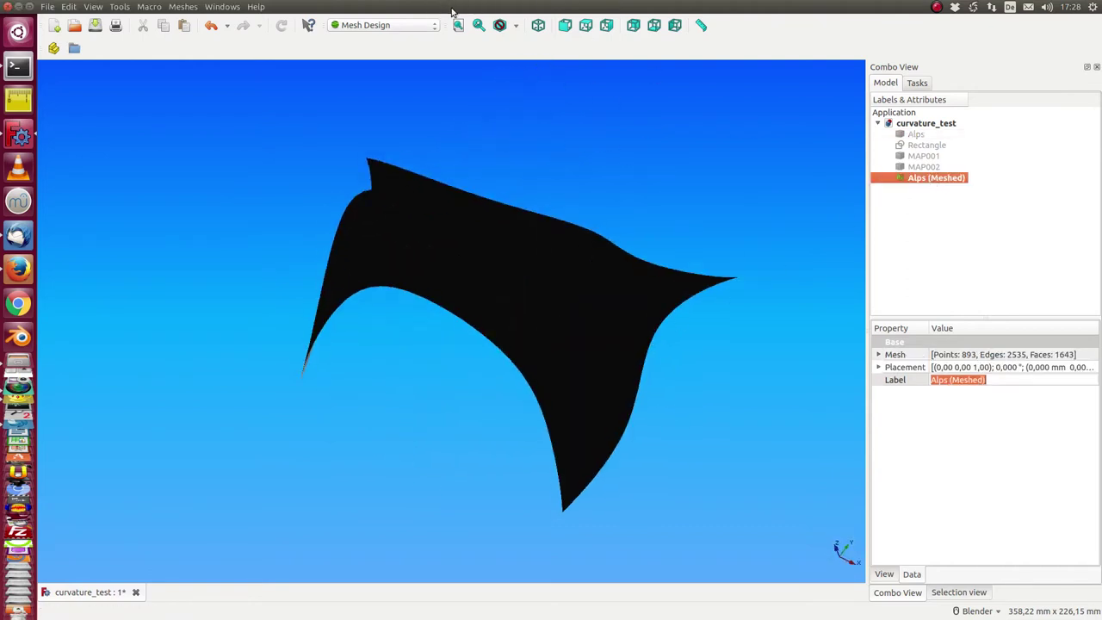
click(179, 7)
click(210, 362)
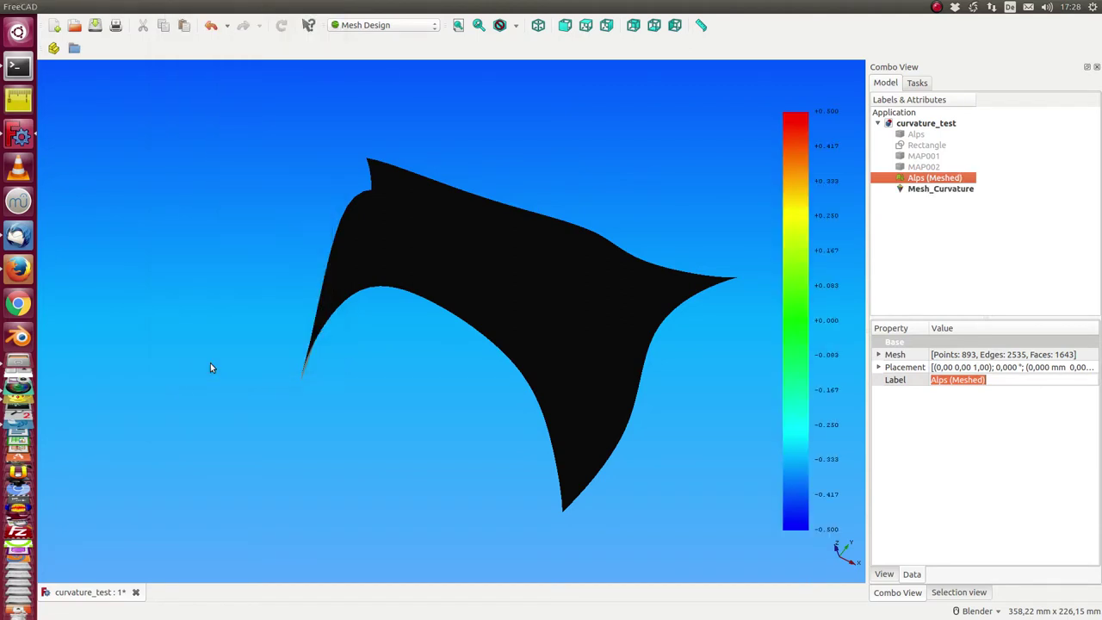
key(space)
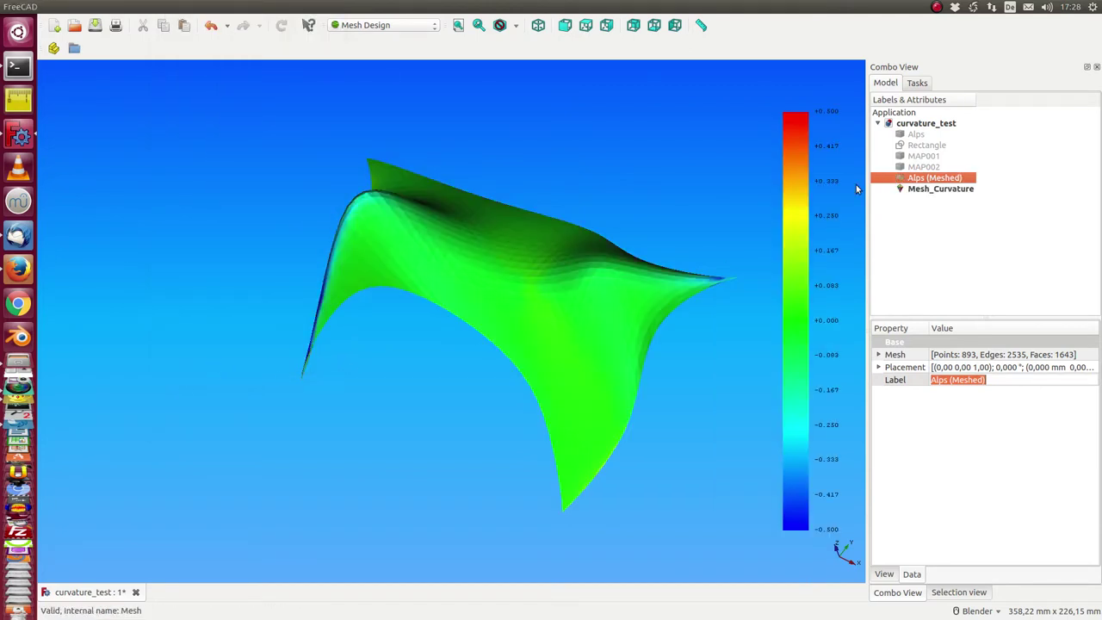
middle_drag(855, 184, 387, 293)
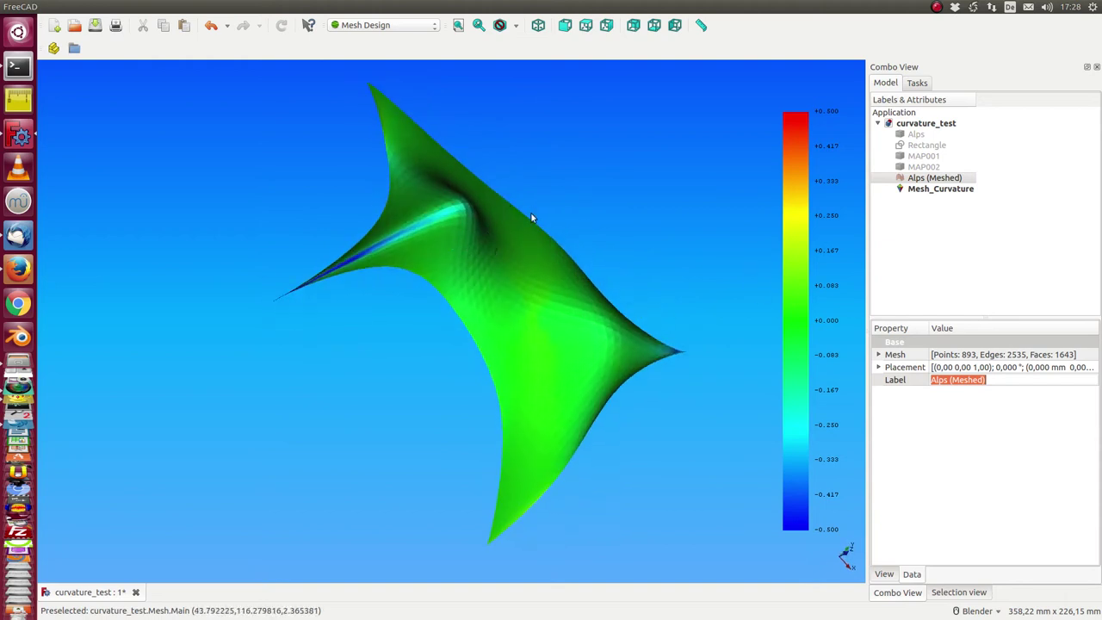
middle_drag(792, 326, 622, 263)
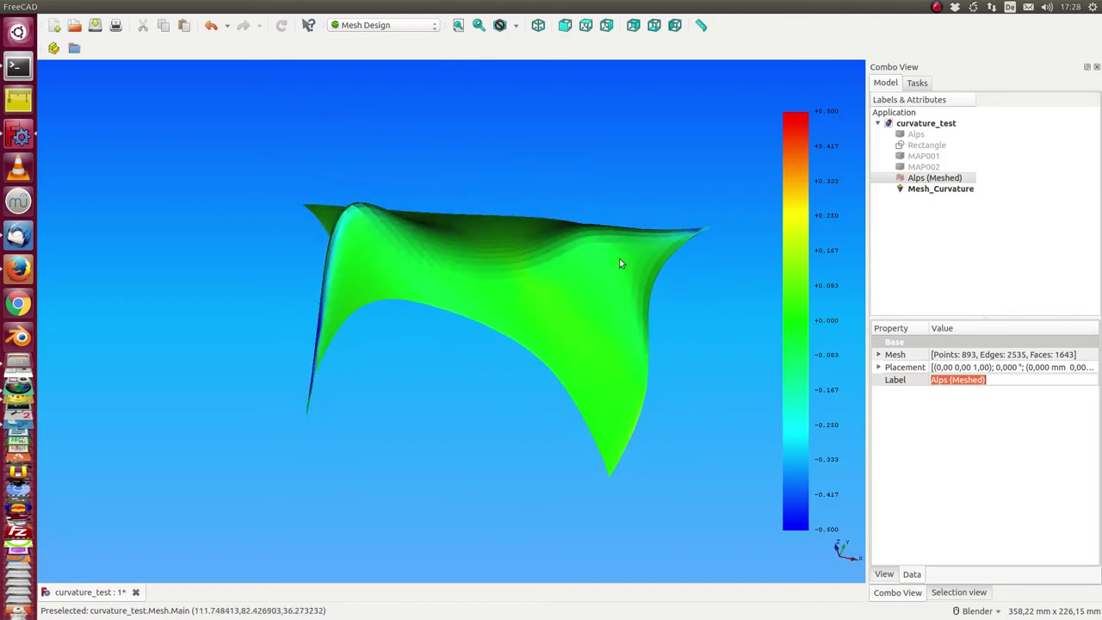
Step: Hide the mesh curvature plot and show the original Alps surface again
click(941, 189)
key(space)
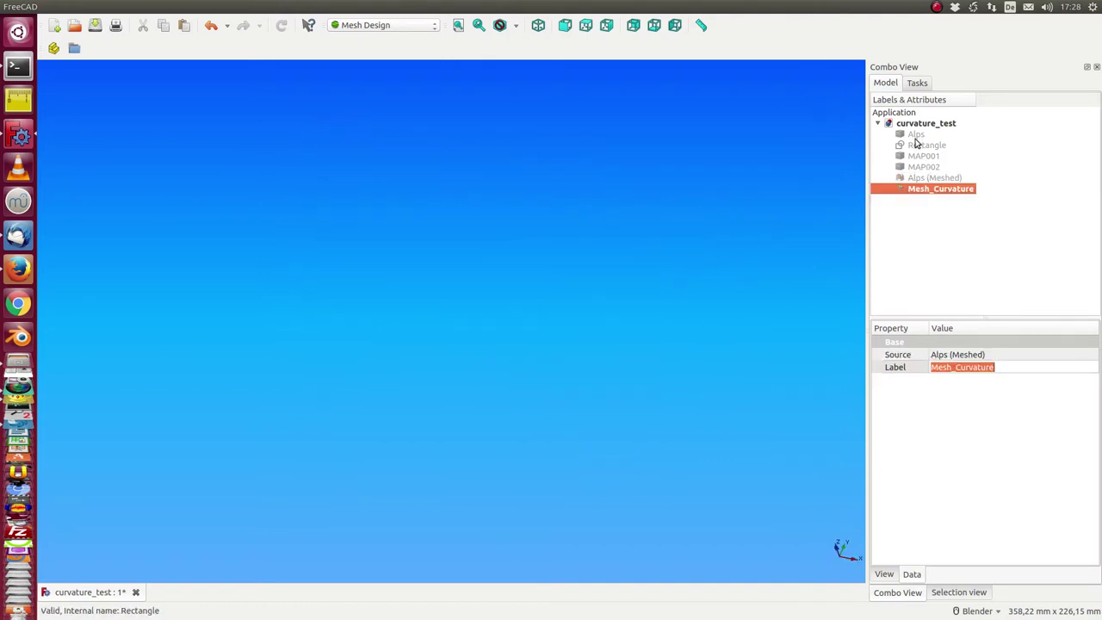
click(915, 134)
key(space)
click(187, 96)
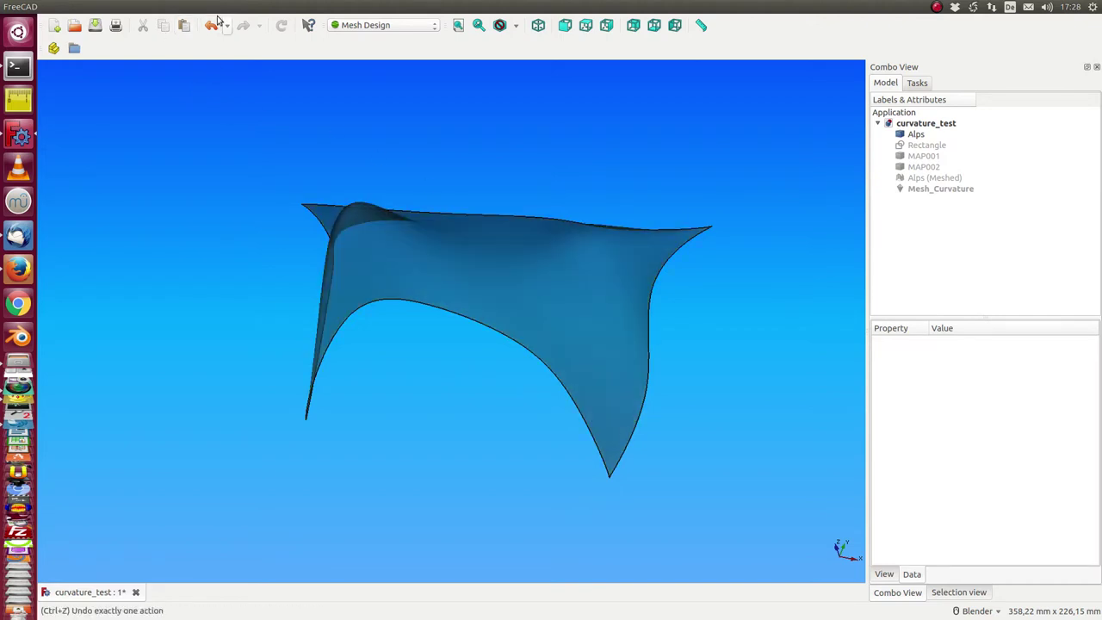
Step: Switch to the Nurbs workbench and create a map of the Alps face
mouse_move(186, 10)
click(413, 26)
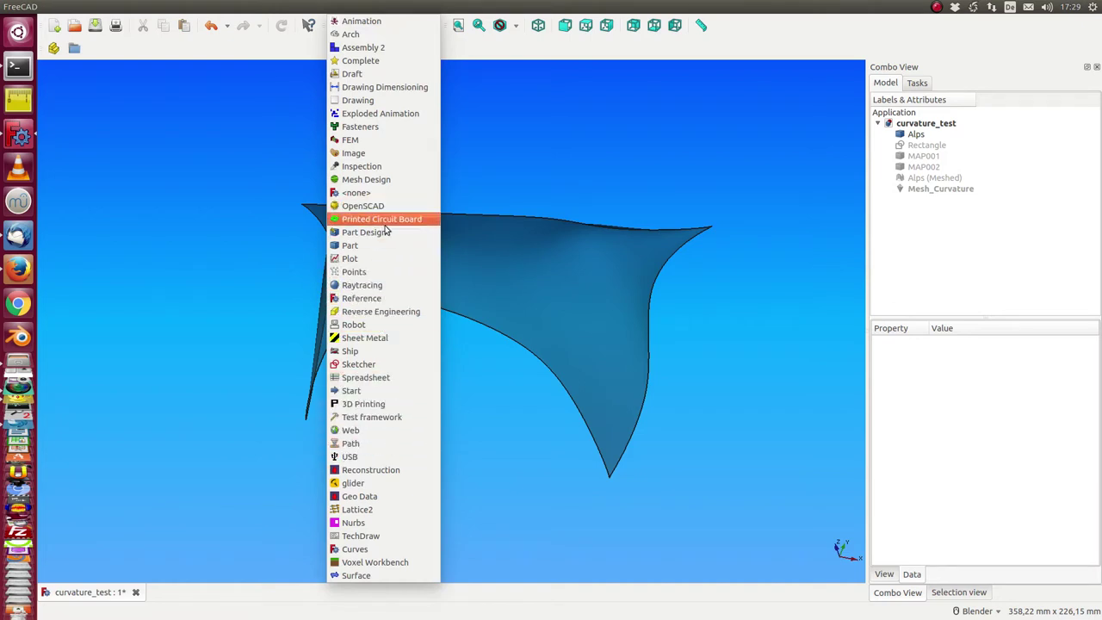
click(362, 522)
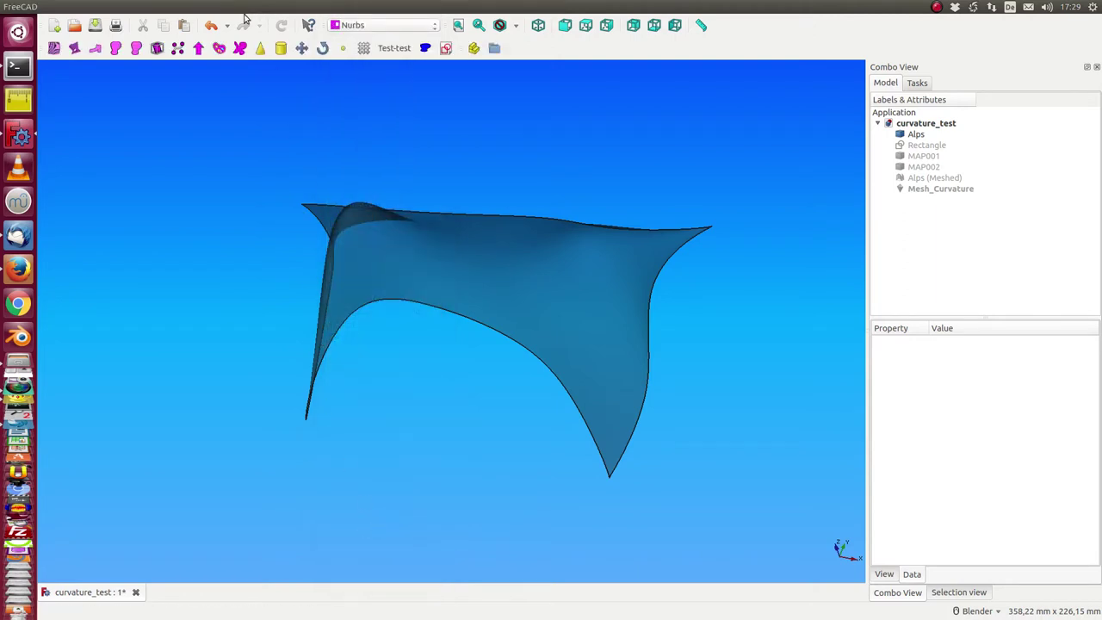
mouse_move(215, 6)
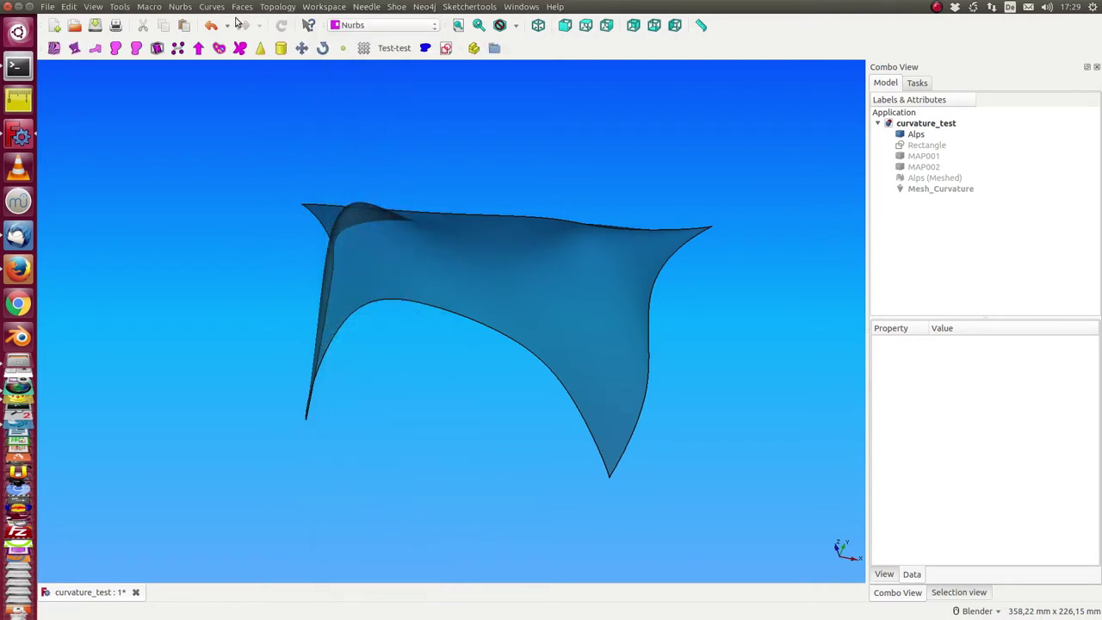
click(499, 258)
click(212, 6)
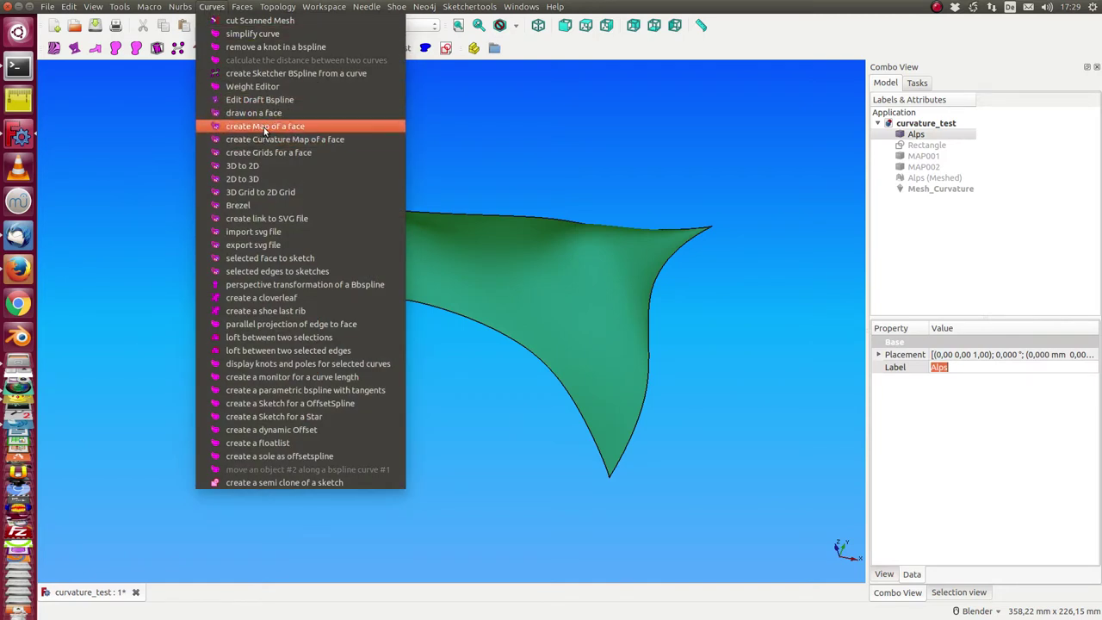
click(264, 127)
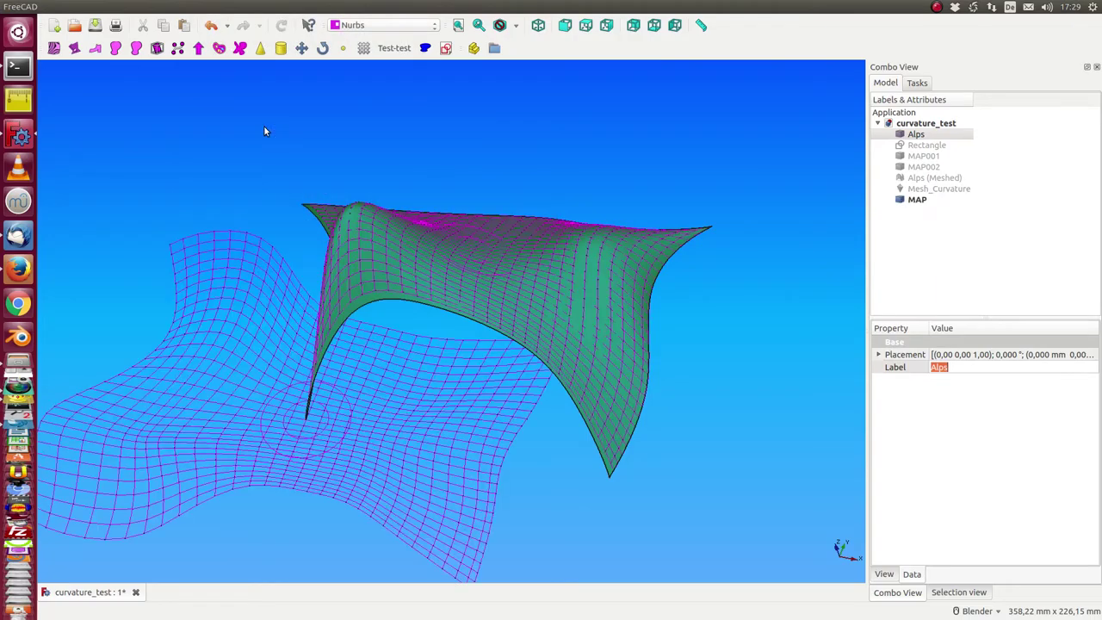
middle_drag(322, 504, 391, 514)
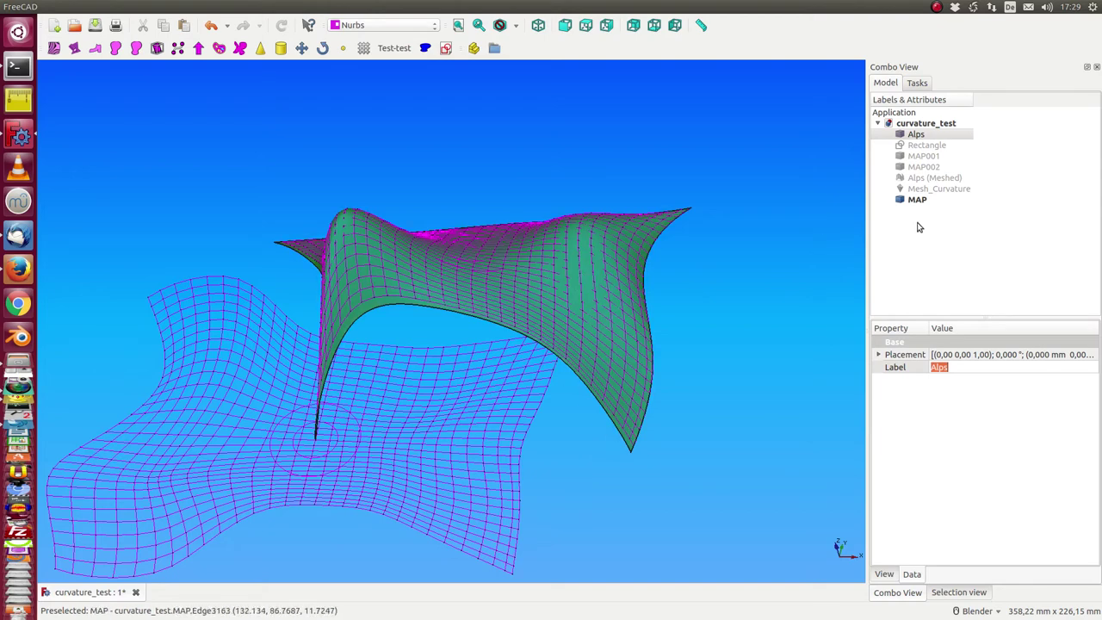
Step: Create a curvature map of the Alps face
click(915, 135)
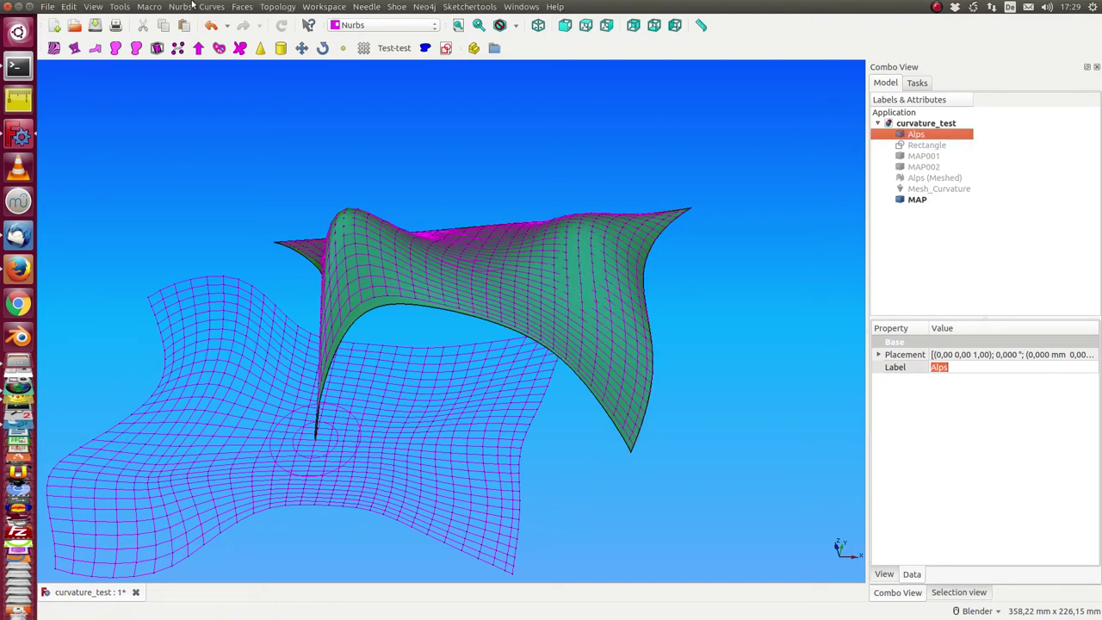
click(213, 7)
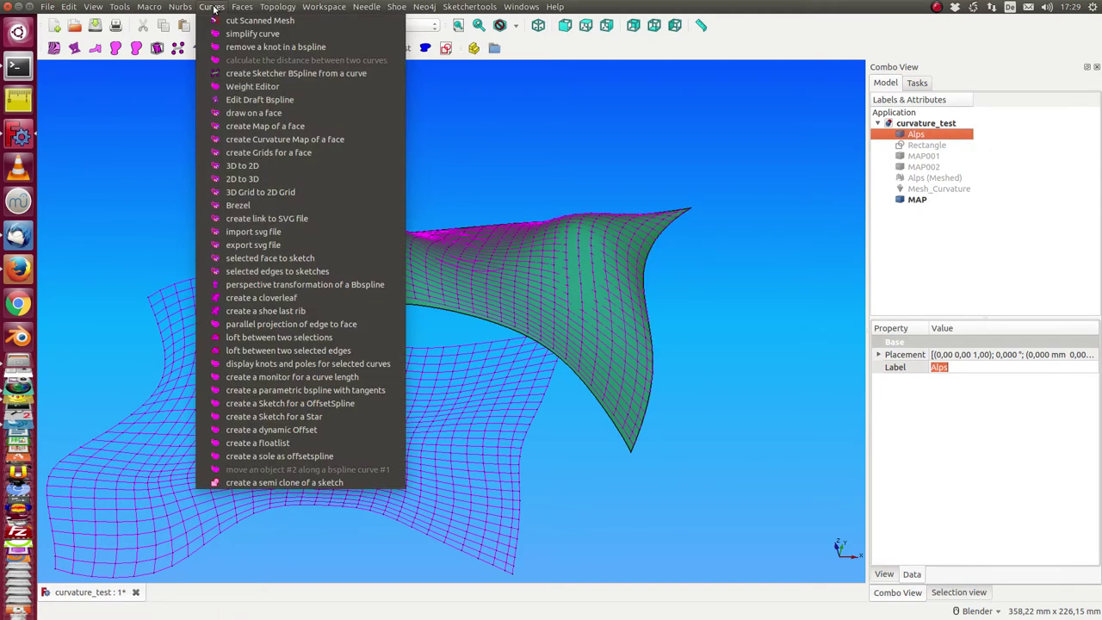
click(282, 140)
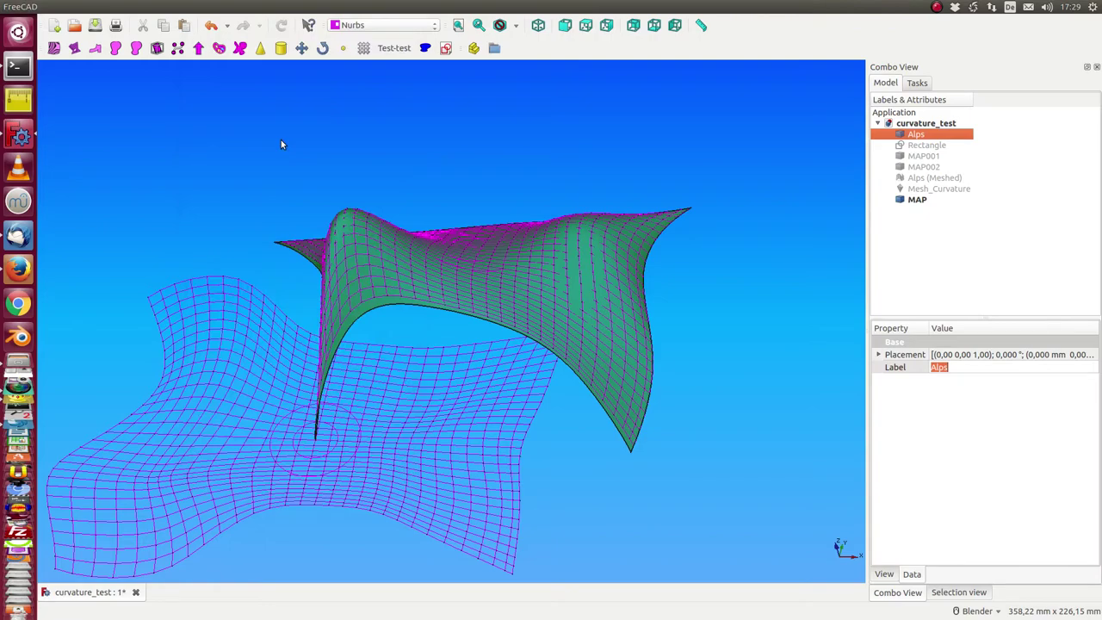
middle_drag(359, 450, 370, 391)
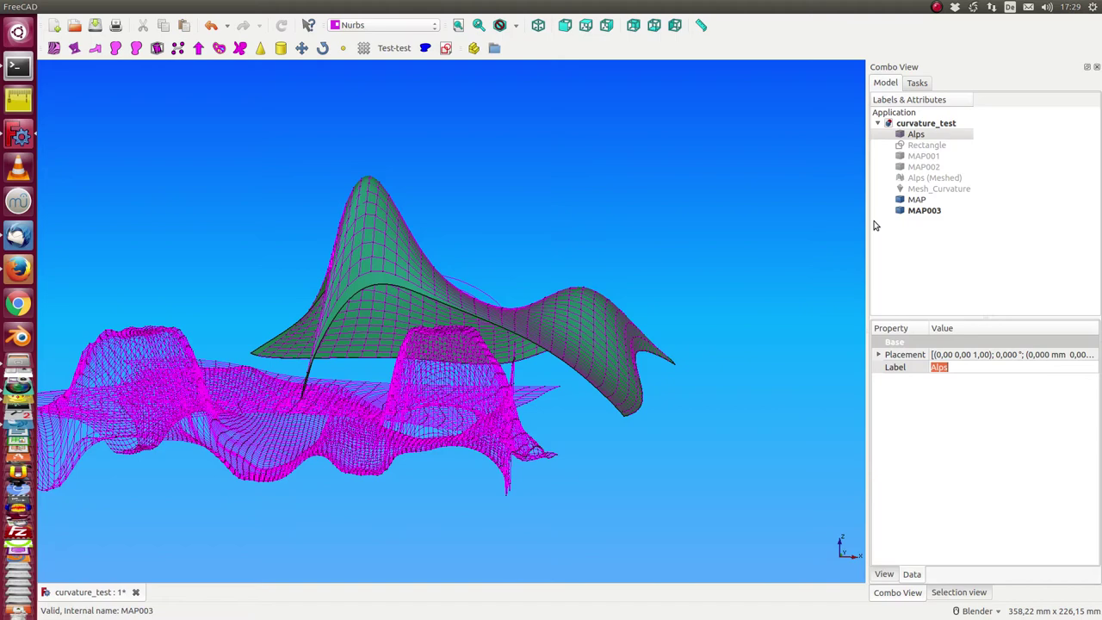
Step: Show the hidden Rectangle and view the model from the top
shift+middle_drag(525, 460, 661, 376)
click(925, 144)
key(space)
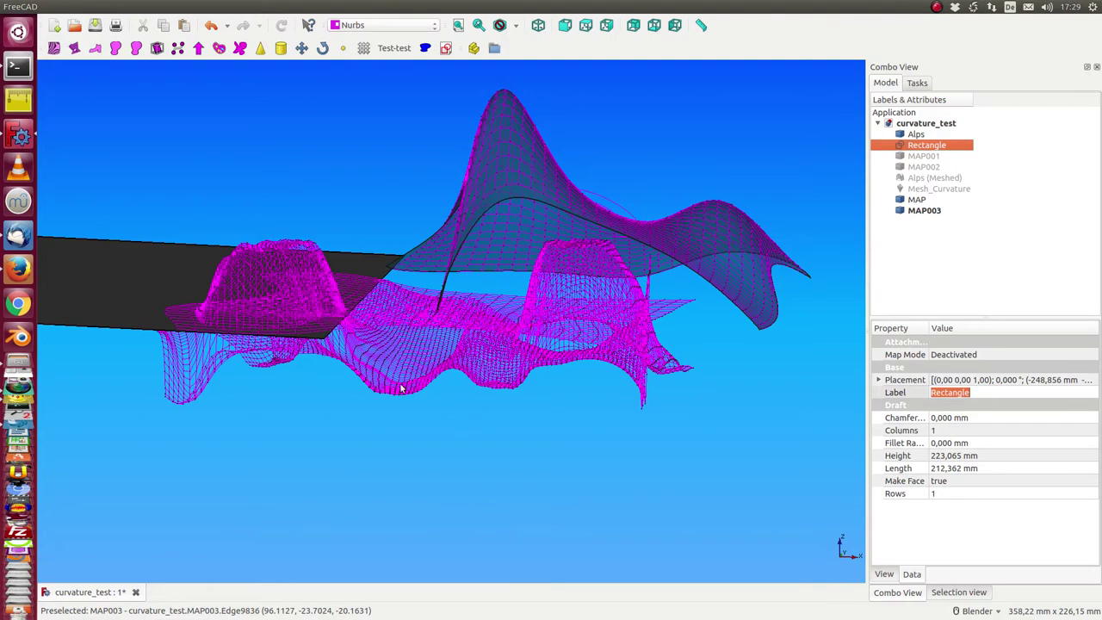
key(2)
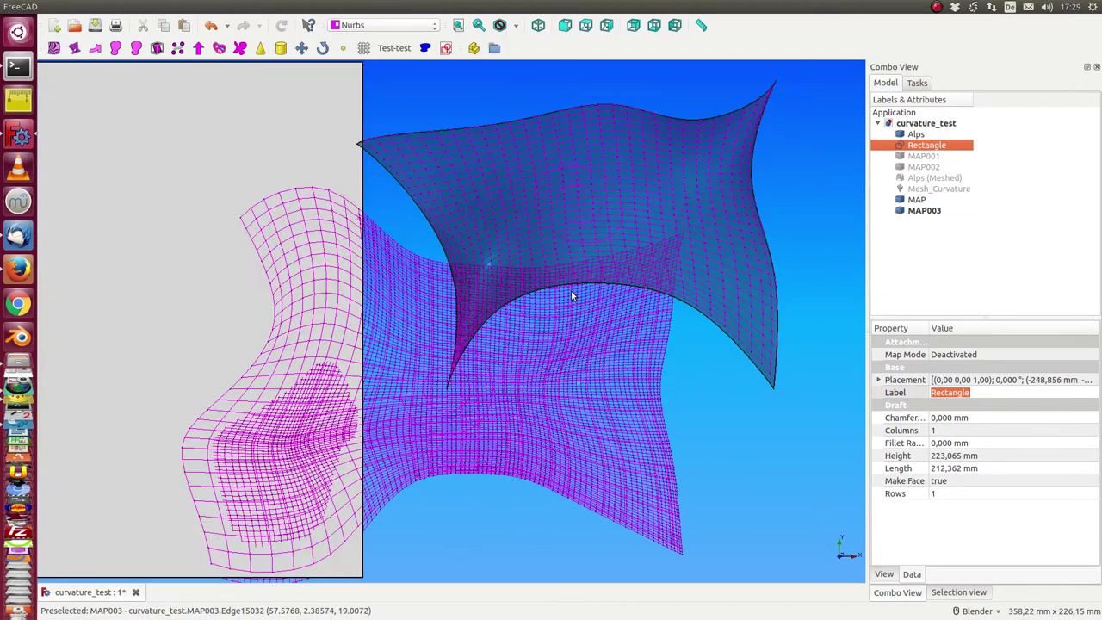
Step: Move MAP and MAP003 together onto the rectangle, by about -141 mm in X and 24 mm in Y
click(917, 199)
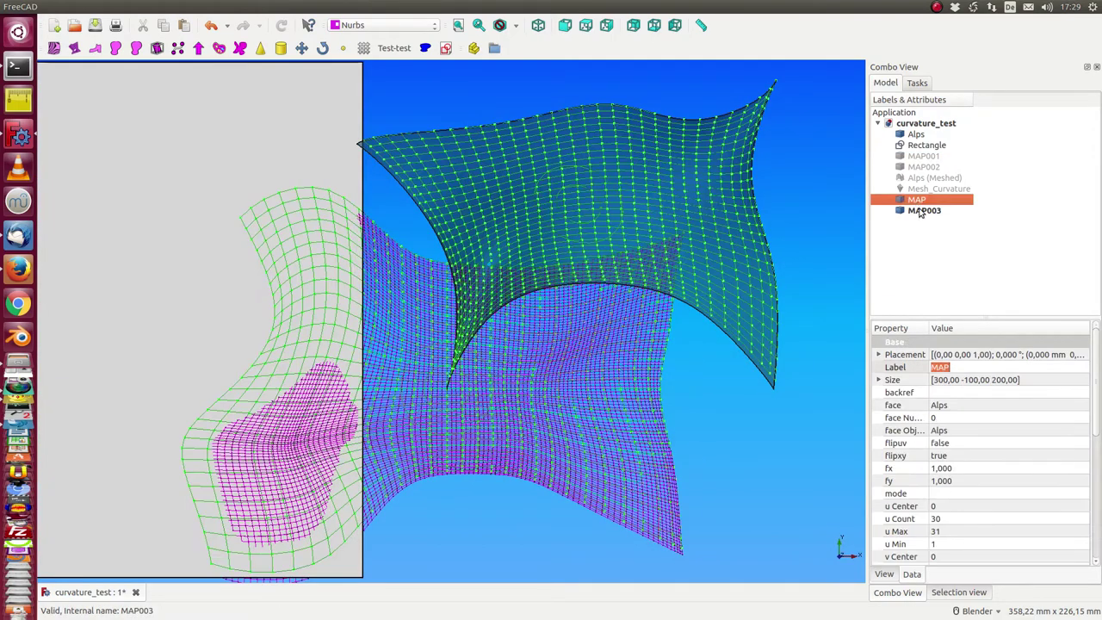
ctrl+click(921, 210)
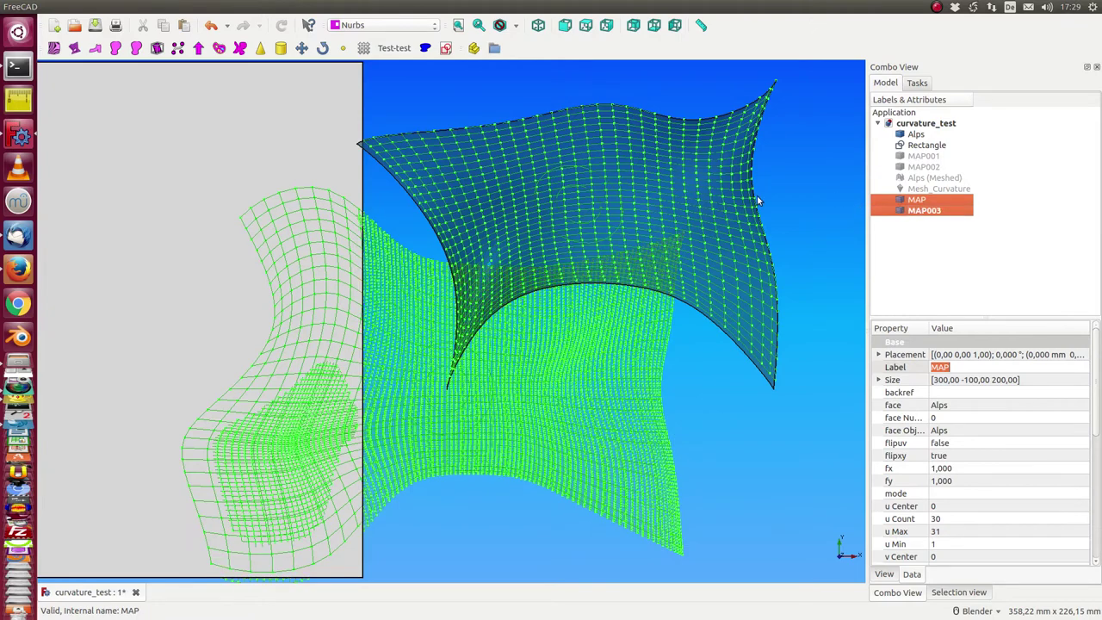
scroll(569, 137, down, 3)
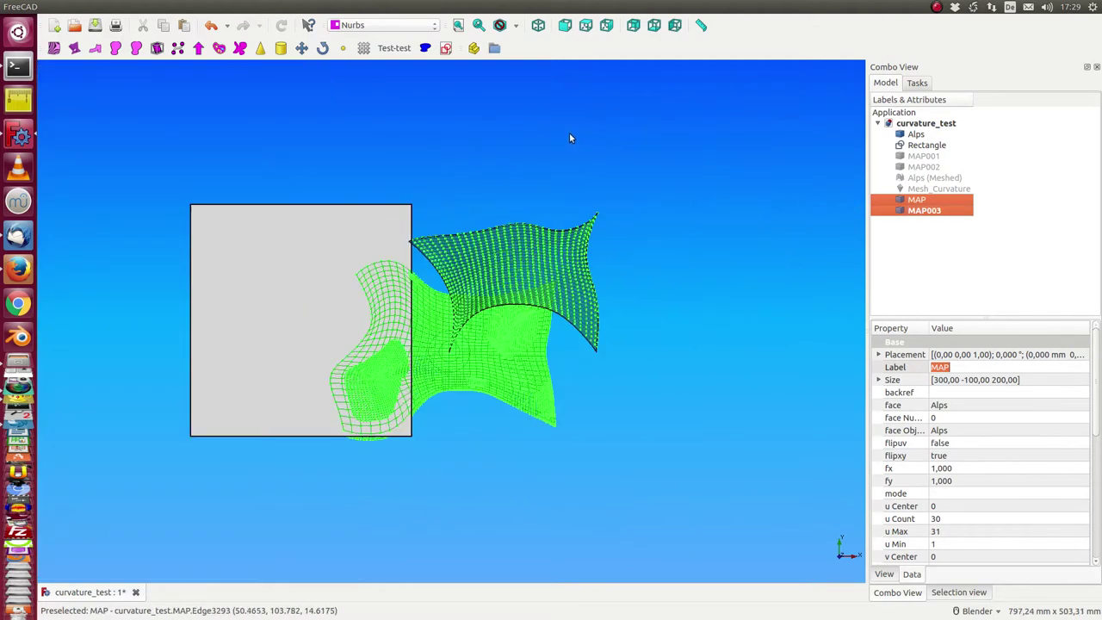
click(302, 49)
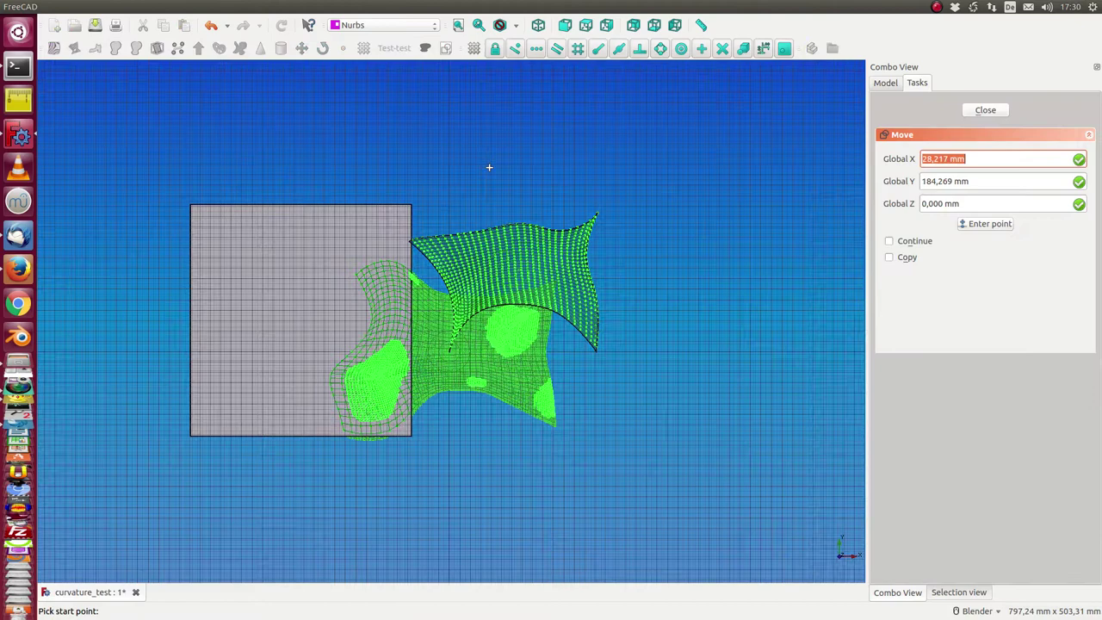
click(487, 166)
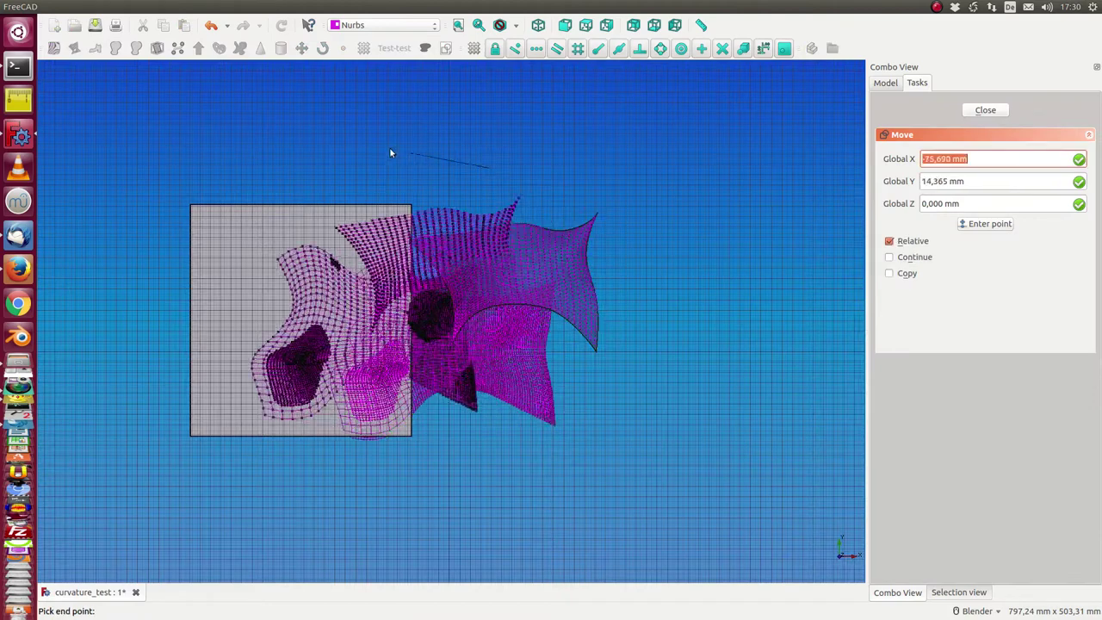
click(342, 147)
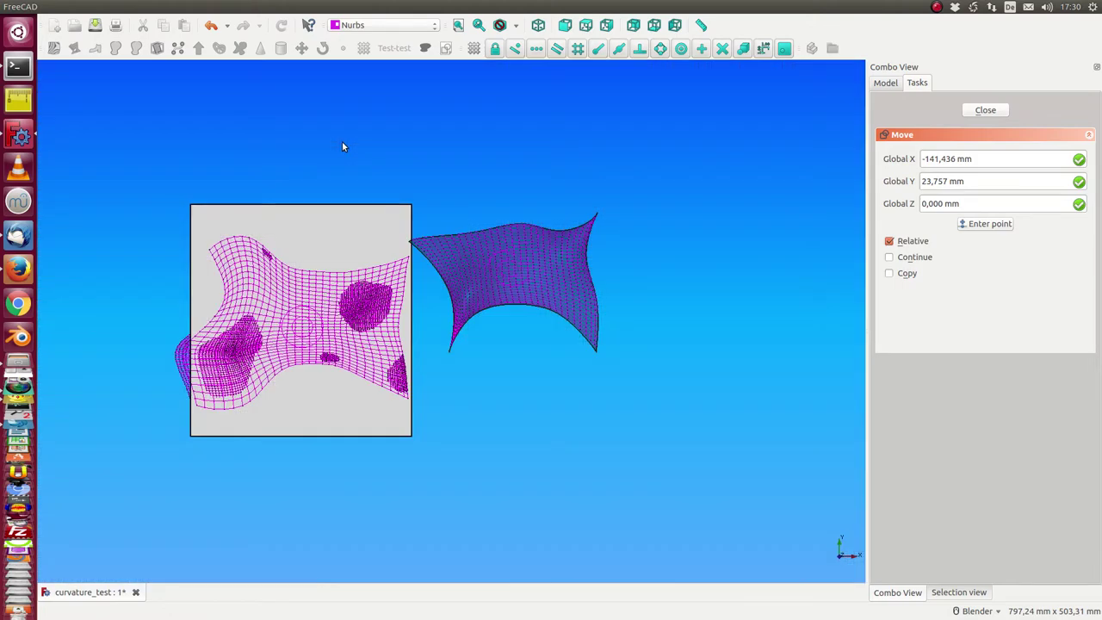
middle_drag(299, 520, 366, 433)
mouse_move(388, 352)
middle_down()
mouse_move(356, 379)
mouse_move(330, 370)
mouse_move(295, 381)
mouse_move(386, 349)
middle_up()
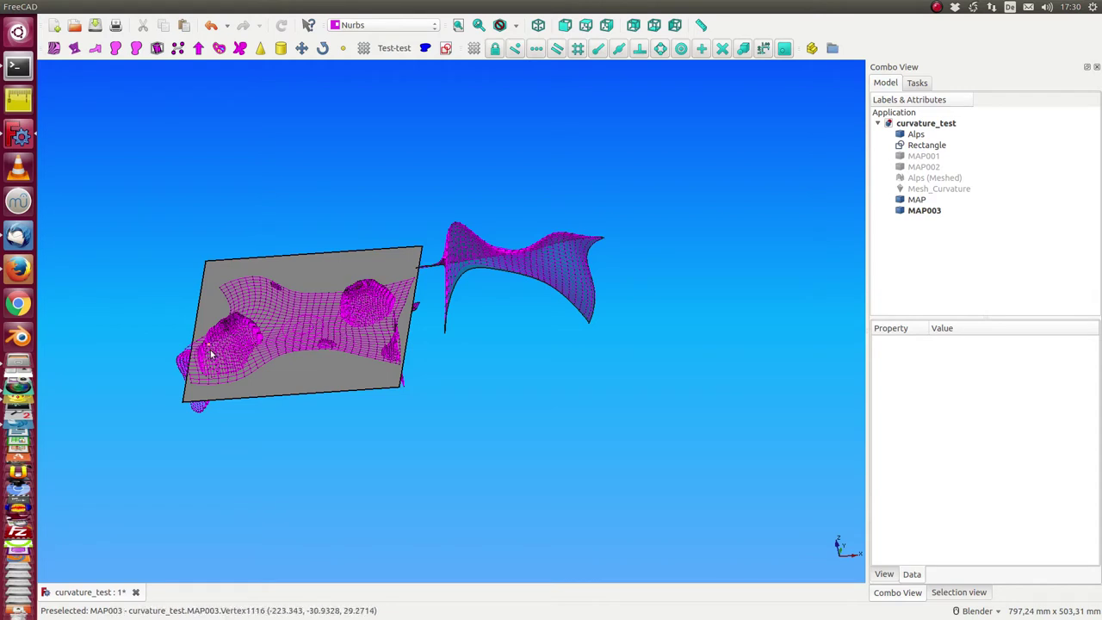
Step: Examine MAP003's bulges and dips relative to the rectangle, and compare them with the curved Alps face from several angles
middle_drag(386, 333, 480, 254)
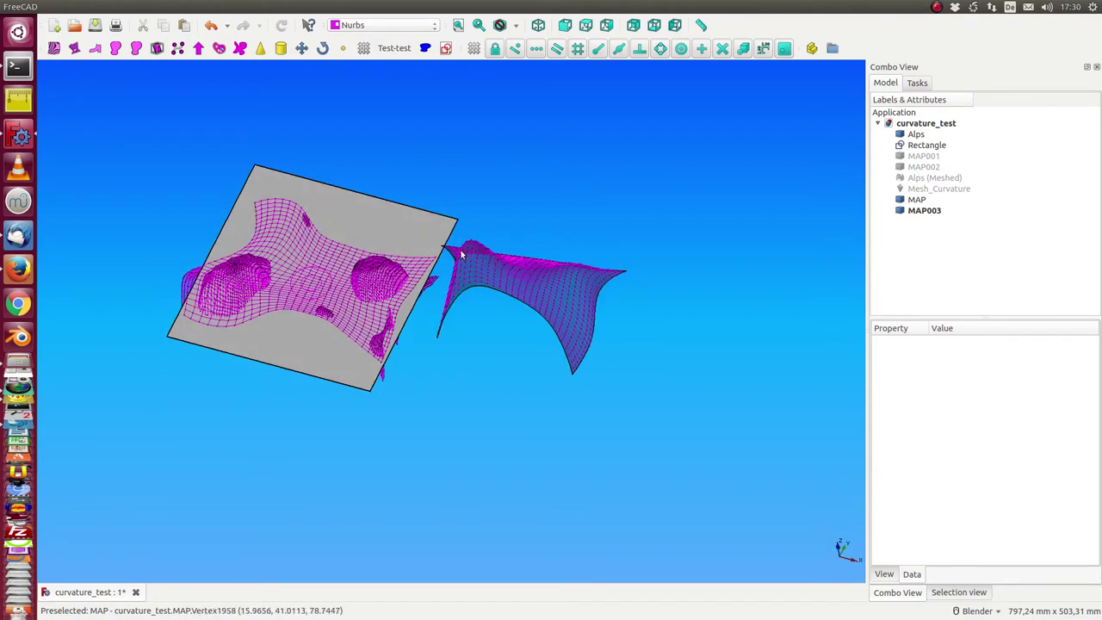
middle_drag(519, 206, 524, 290)
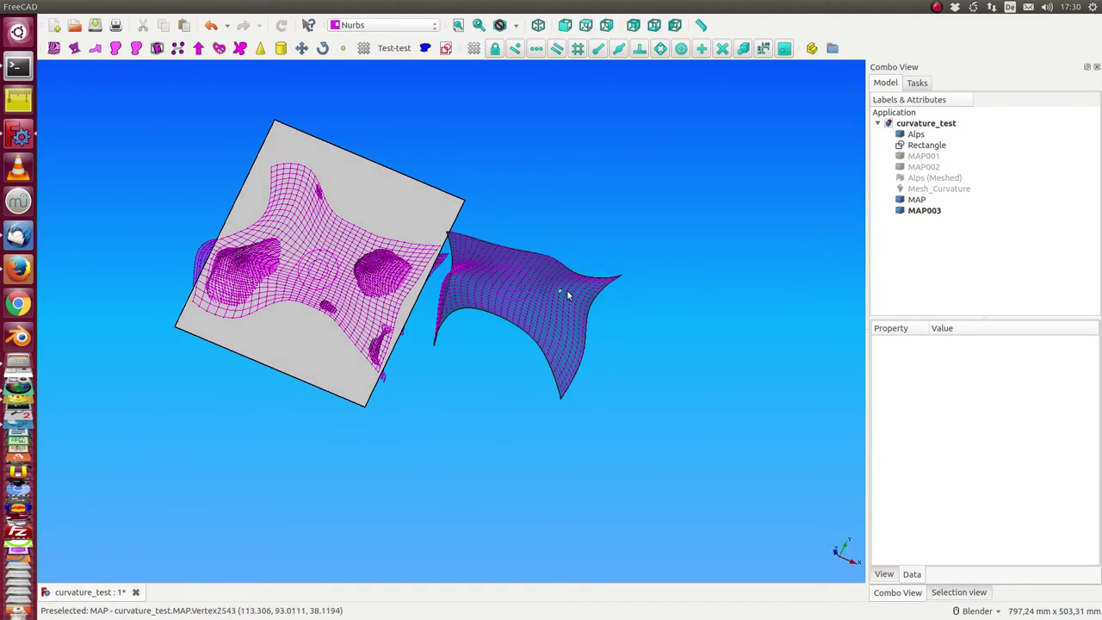
middle_drag(268, 480, 334, 239)
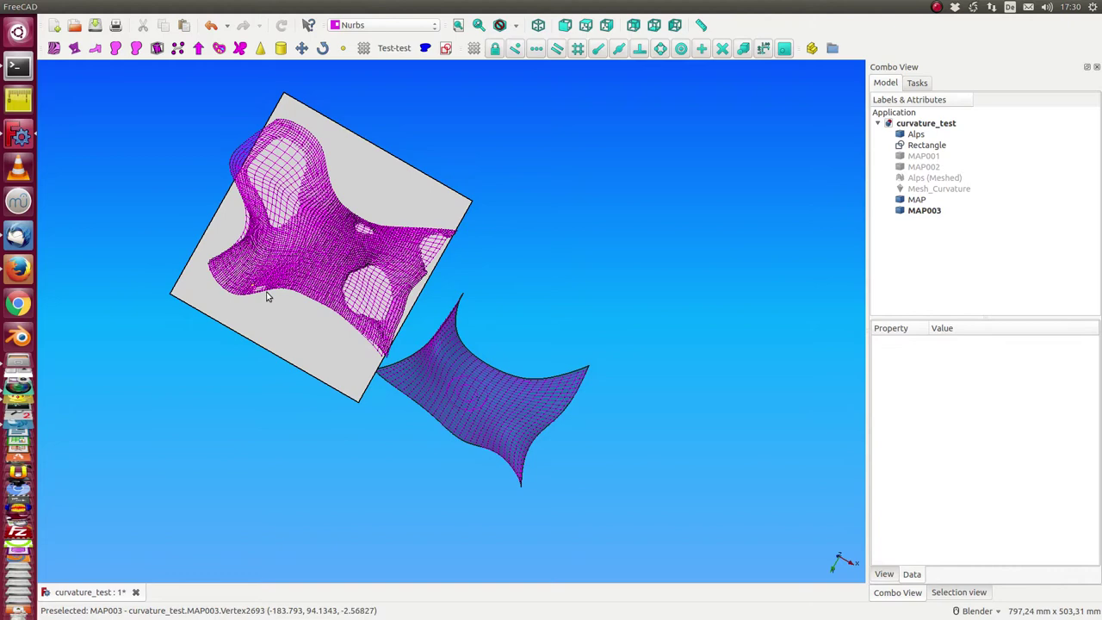
middle_drag(430, 142, 343, 308)
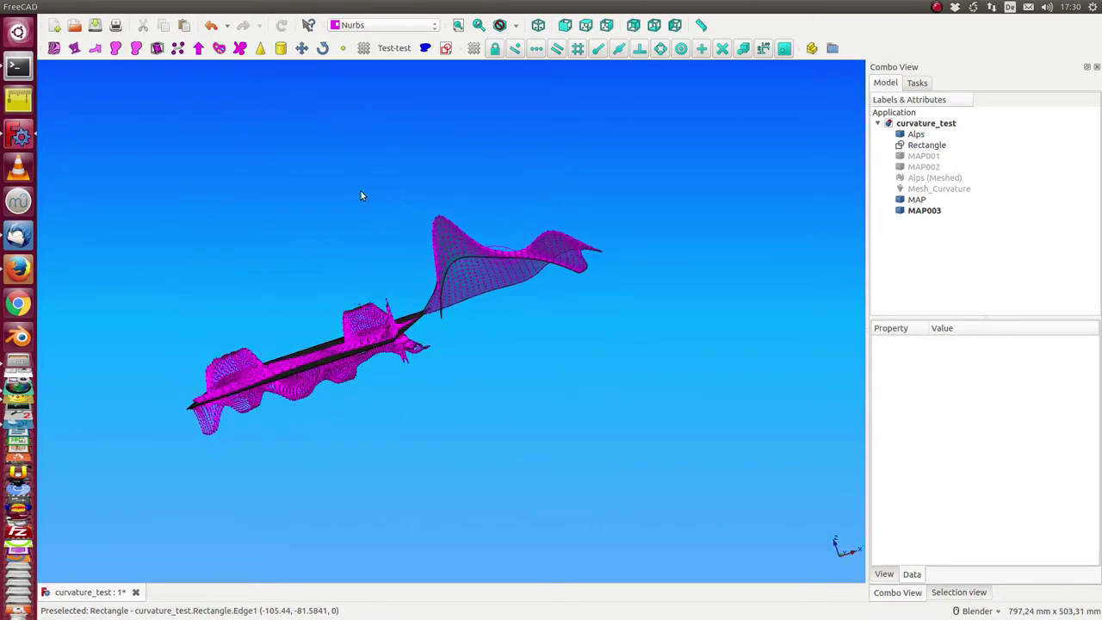
middle_drag(502, 147, 502, 215)
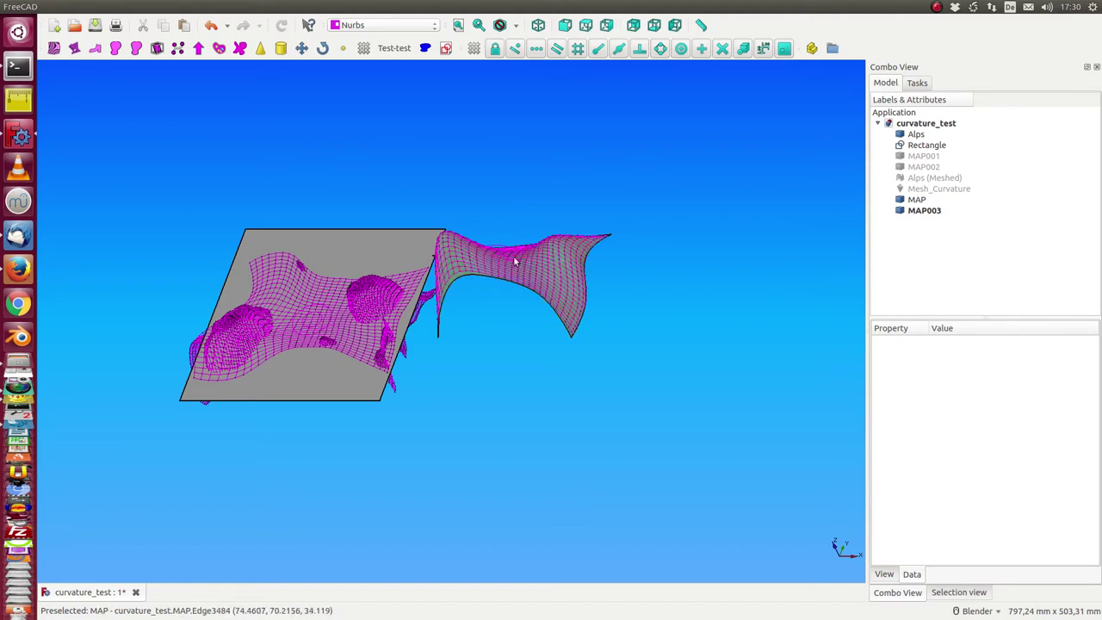
middle_drag(392, 383, 315, 307)
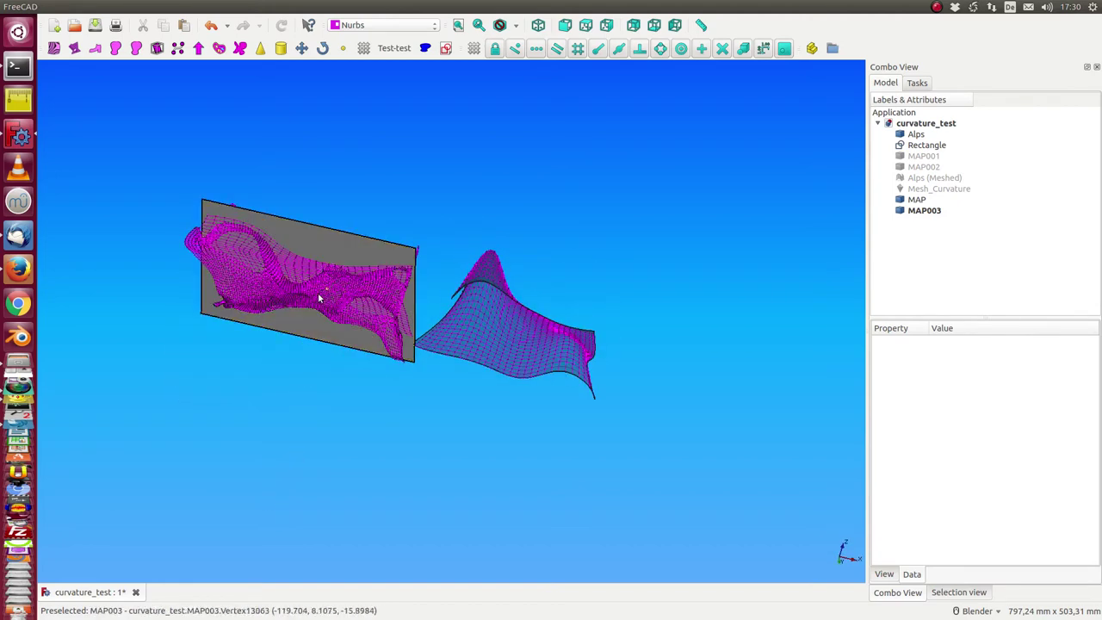
middle_drag(437, 257, 456, 366)
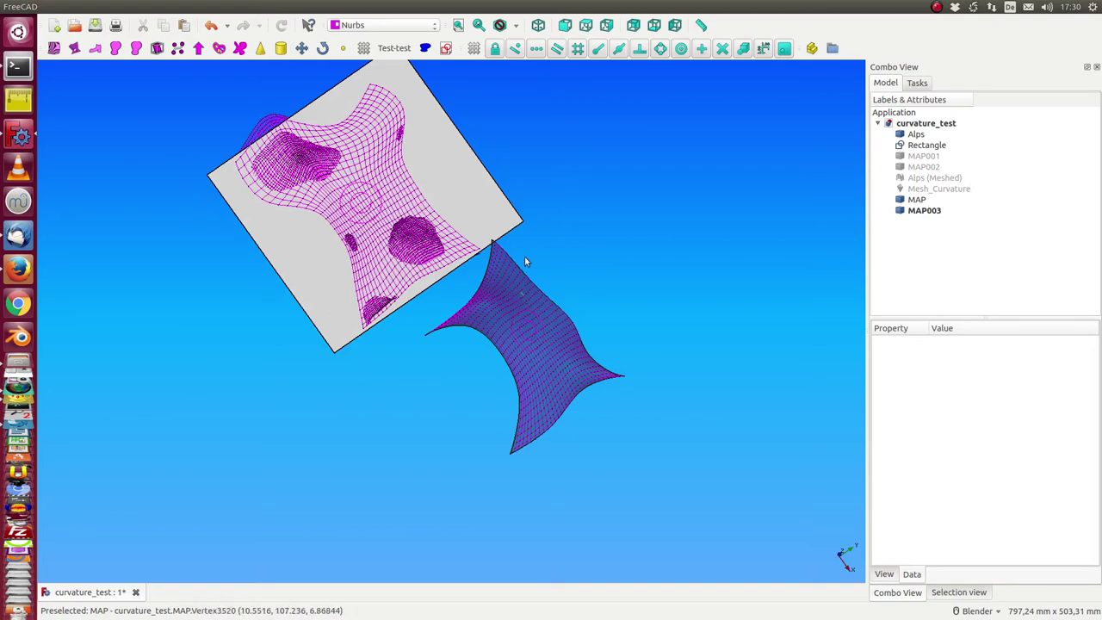
middle_drag(524, 256, 217, 220)
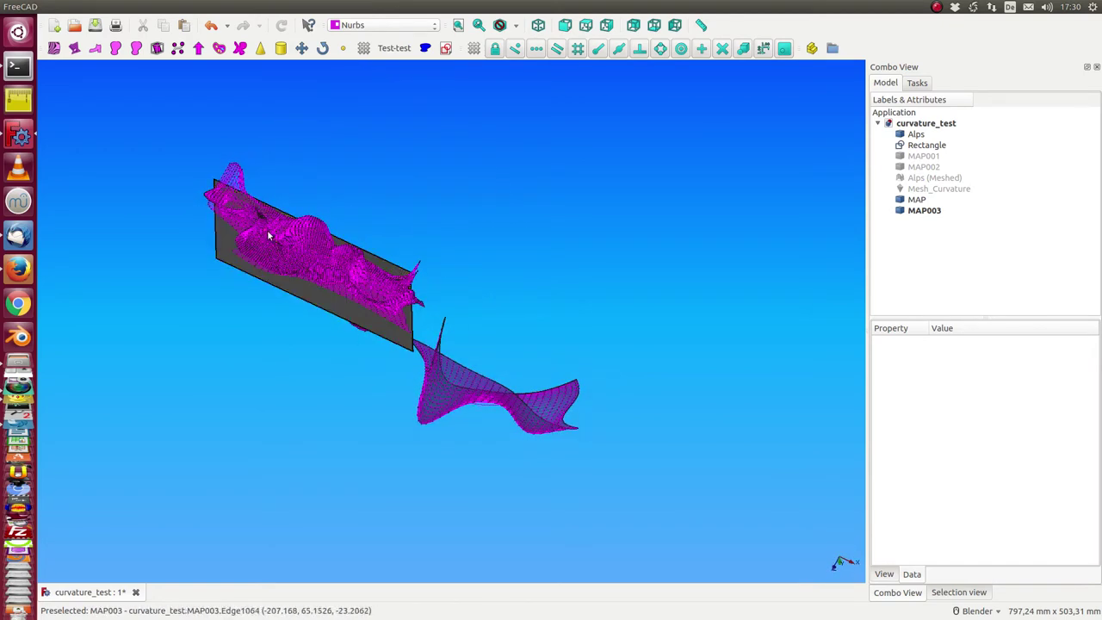
middle_drag(457, 200, 565, 140)
middle_drag(423, 475, 336, 385)
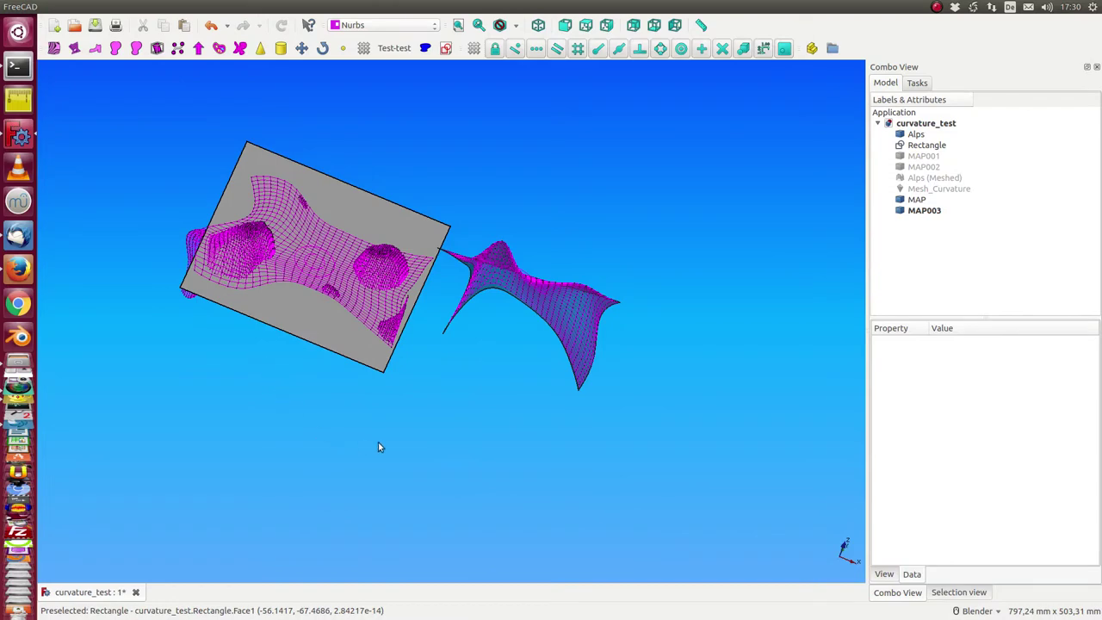
middle_drag(378, 446, 447, 413)
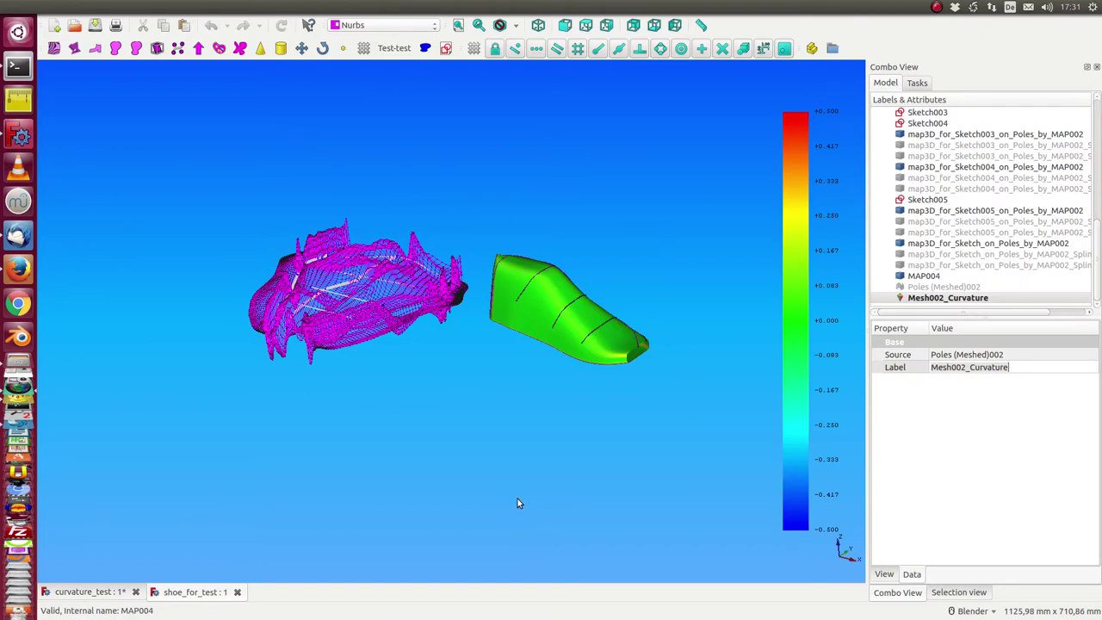
Step: In the shoe_for_test document, hide the Mesh002_Curvature plot and show the Poles shoe surface
middle_drag(689, 353, 659, 371)
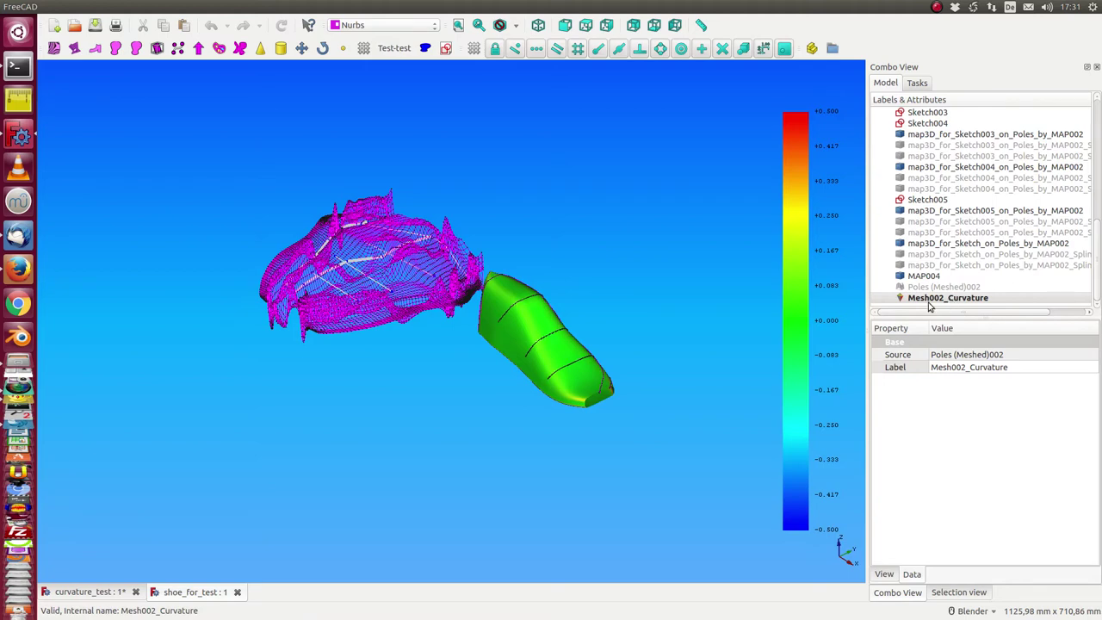
mouse_move(652, 373)
middle_down()
mouse_move(393, 327)
mouse_move(405, 310)
mouse_move(680, 282)
mouse_move(608, 364)
mouse_move(556, 315)
mouse_move(543, 323)
mouse_move(524, 473)
mouse_move(514, 438)
middle_up()
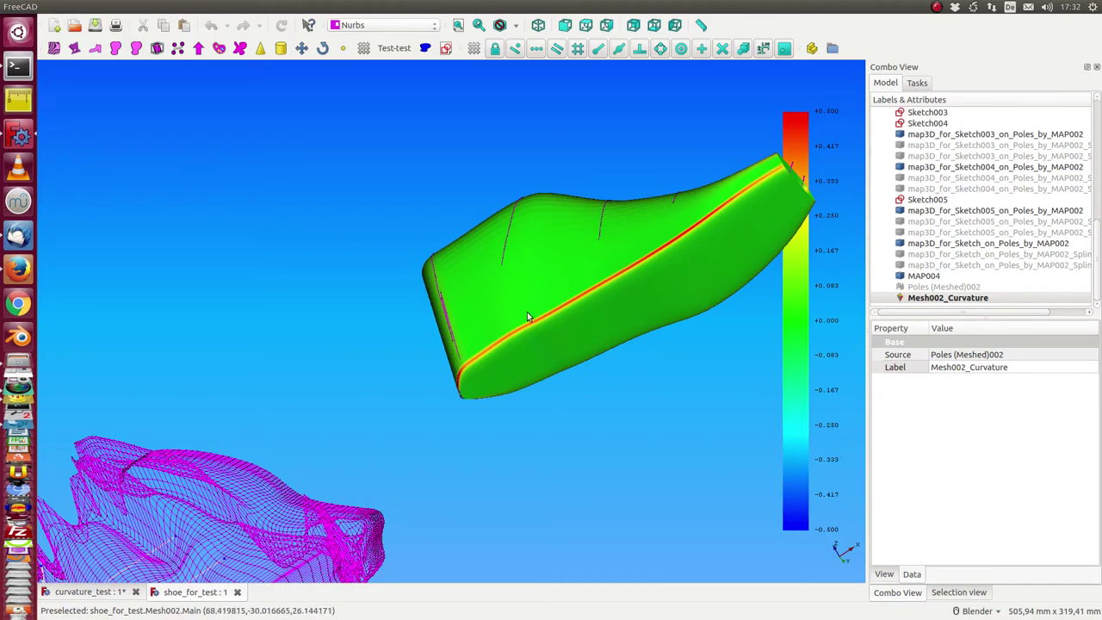
middle_drag(599, 442, 615, 526)
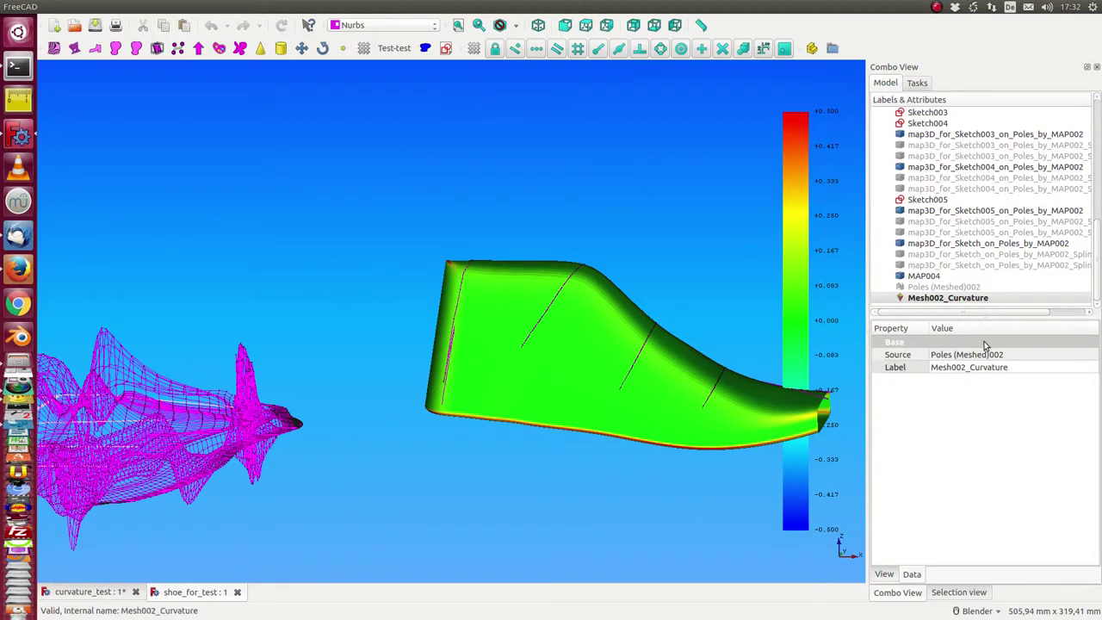
click(942, 299)
key(space)
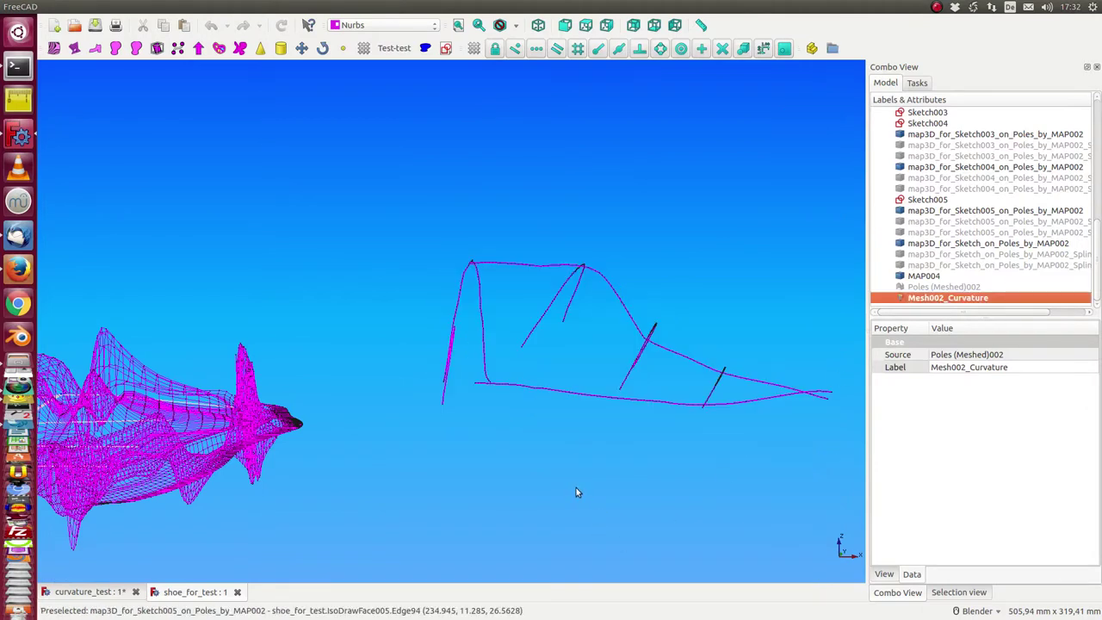
scroll(931, 148, up, 10)
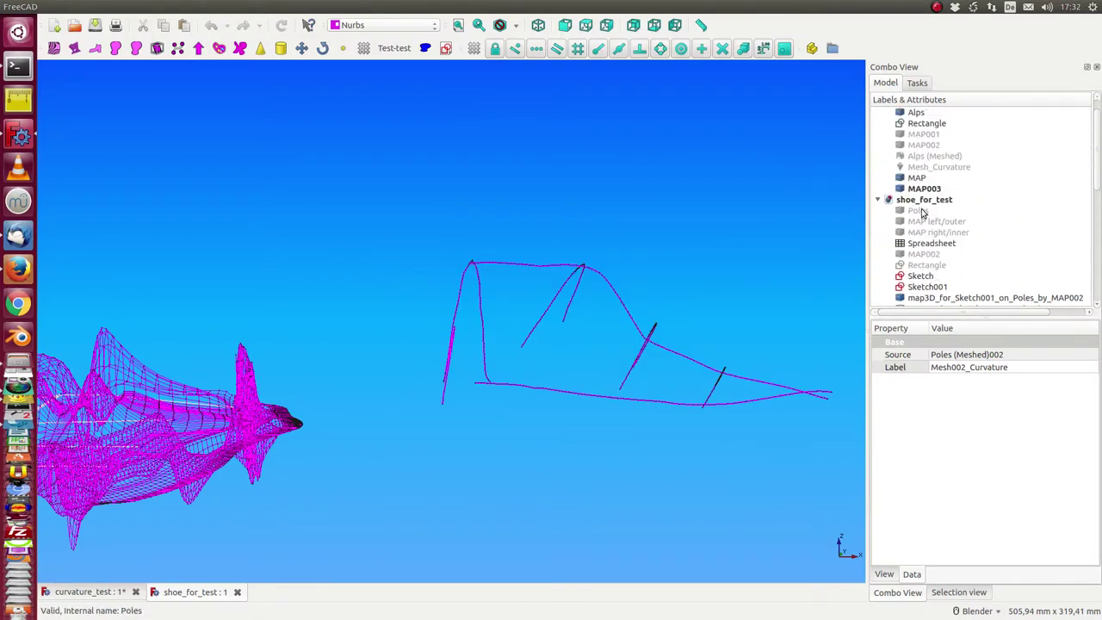
click(917, 212)
key(space)
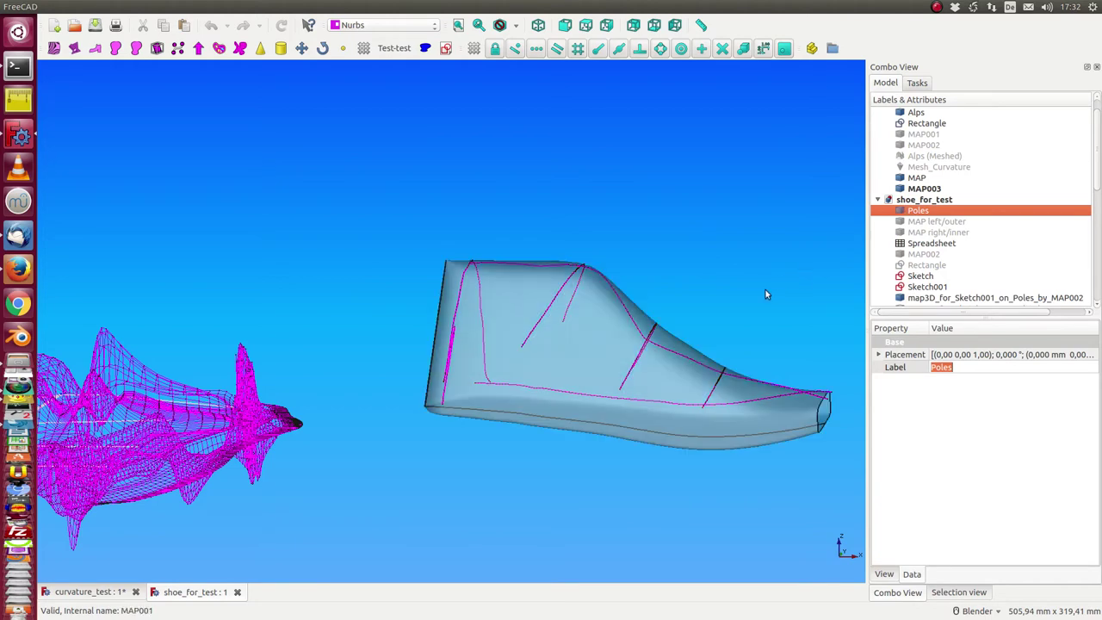
Step: Examine the peaks and valleys of the MAP004 curvature map from the front, the top and oblique angles
scroll(354, 391, down, 5)
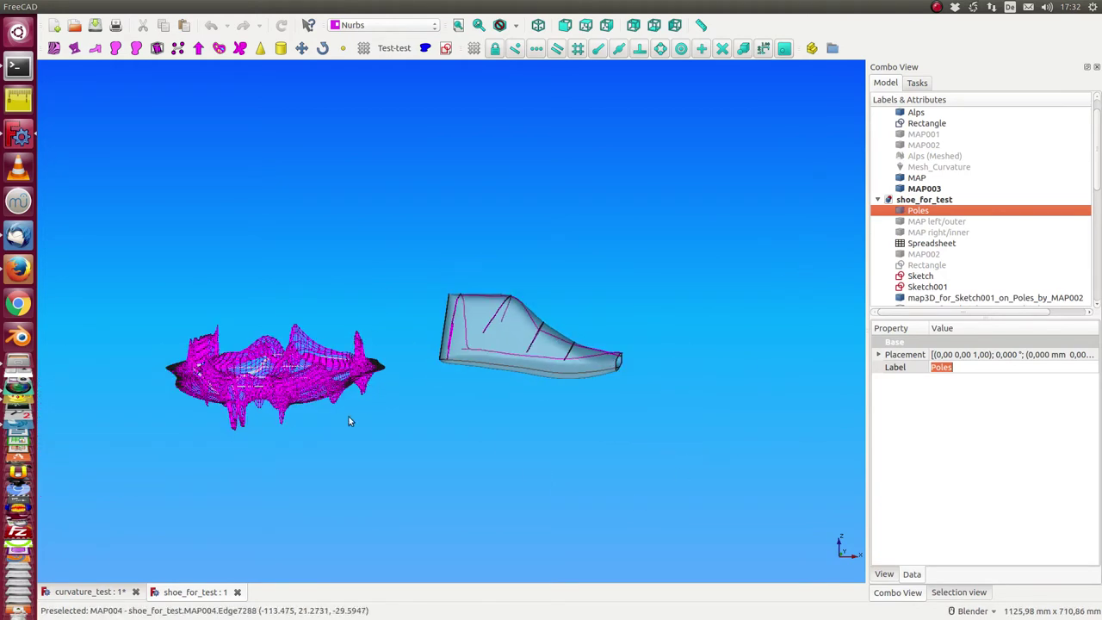
middle_drag(348, 421, 534, 361)
scroll(583, 412, up, 3)
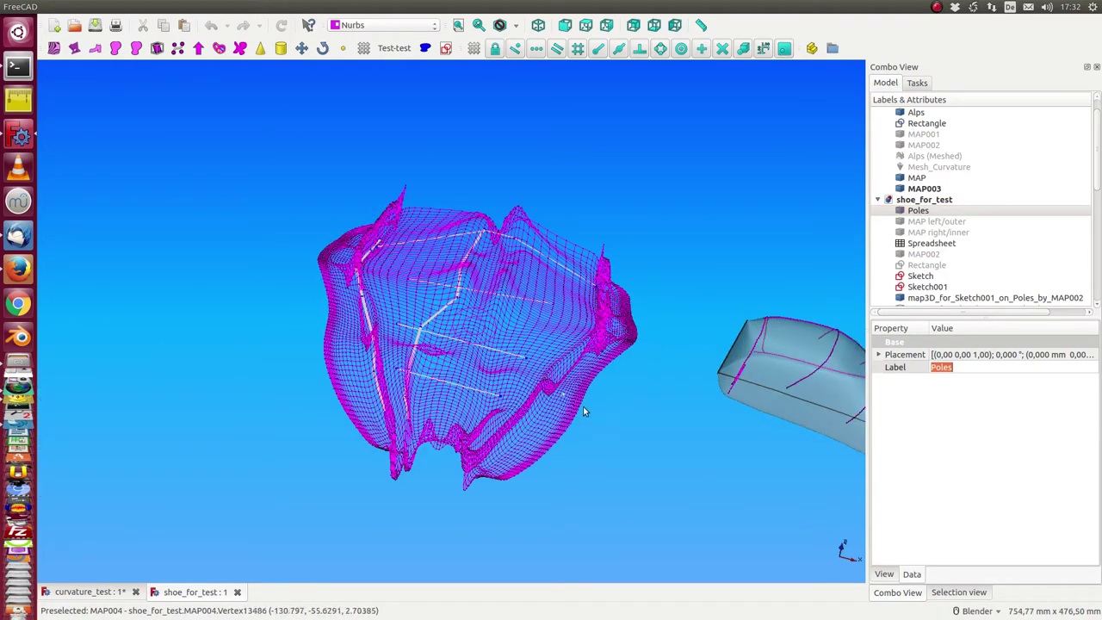
middle_drag(582, 411, 686, 370)
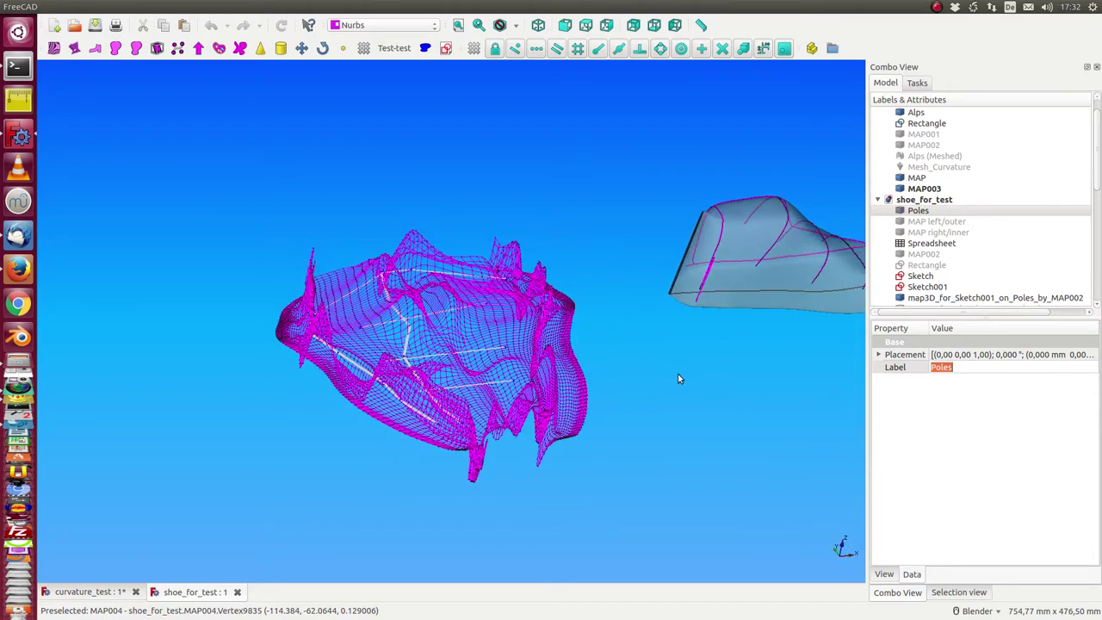
key(1)
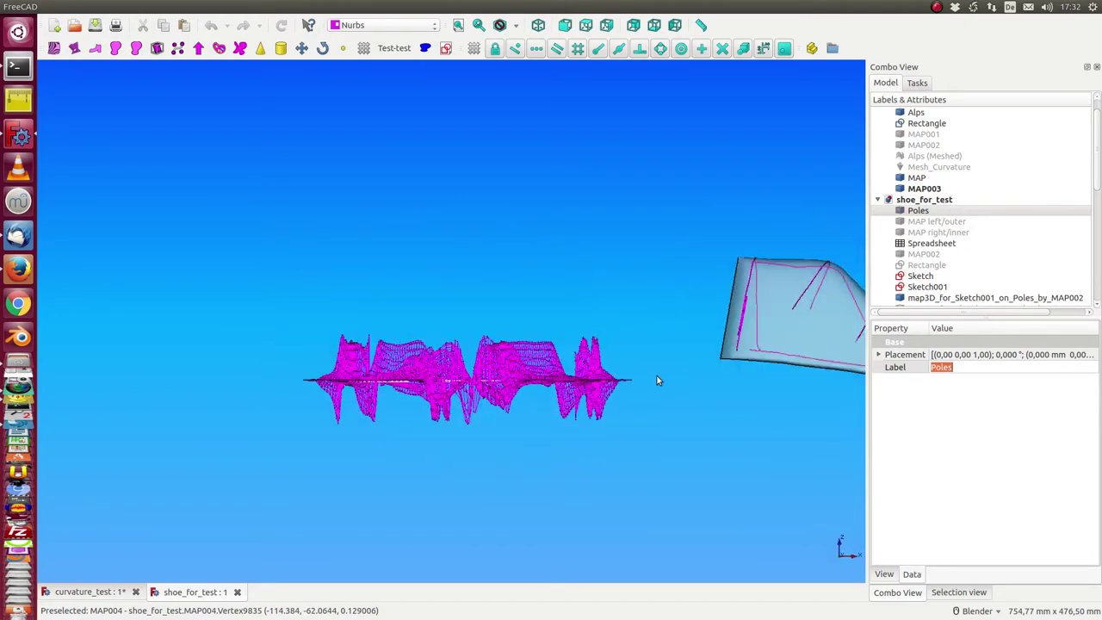
middle_drag(495, 205, 551, 413)
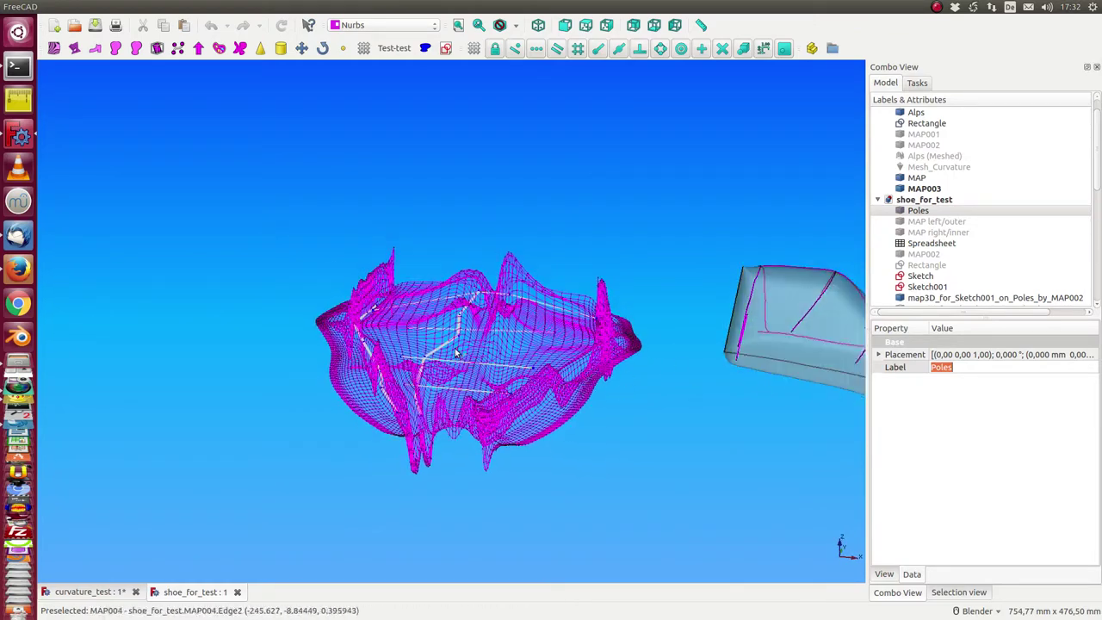
middle_drag(476, 327, 478, 275)
middle_drag(460, 441, 610, 400)
scroll(498, 379, down, 3)
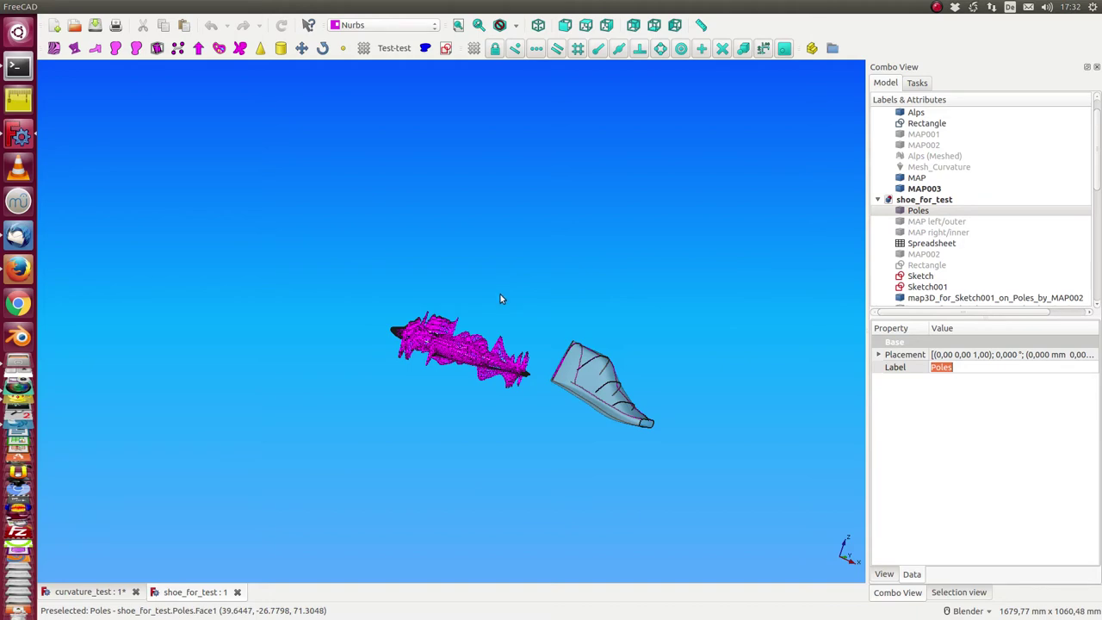
key(1)
scroll(543, 392, up, 3)
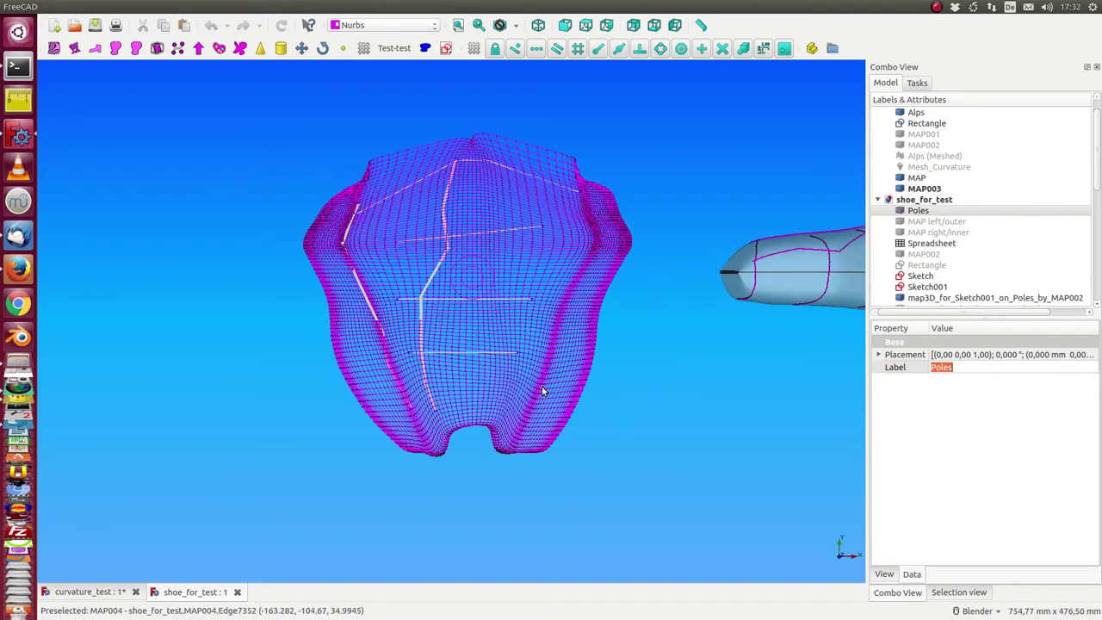
shift+middle_drag(617, 432, 488, 450)
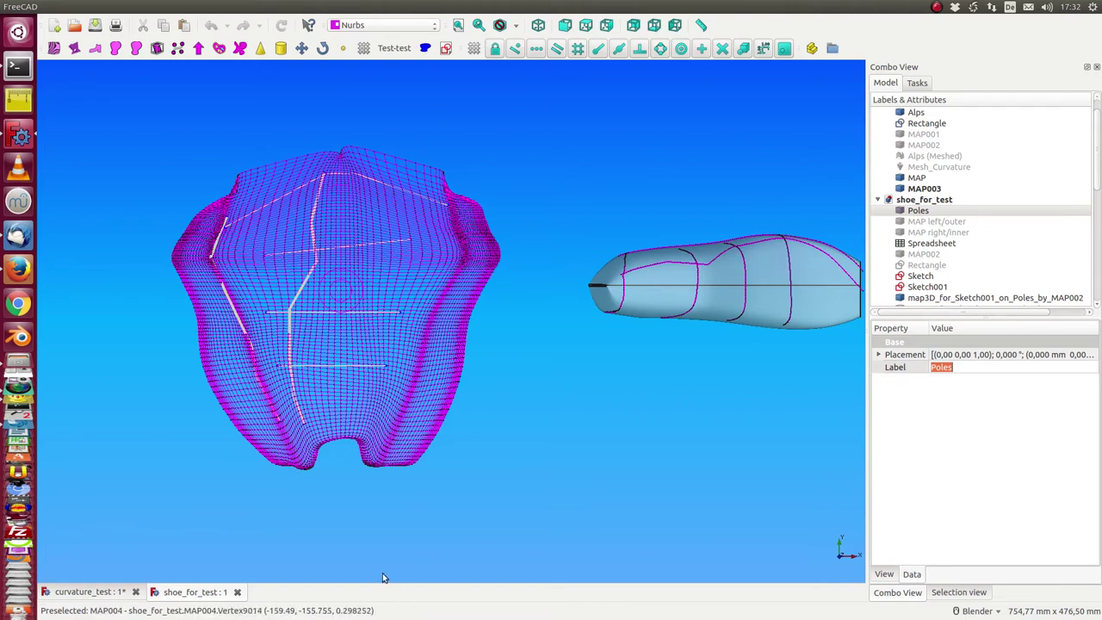
middle_drag(383, 576, 373, 474)
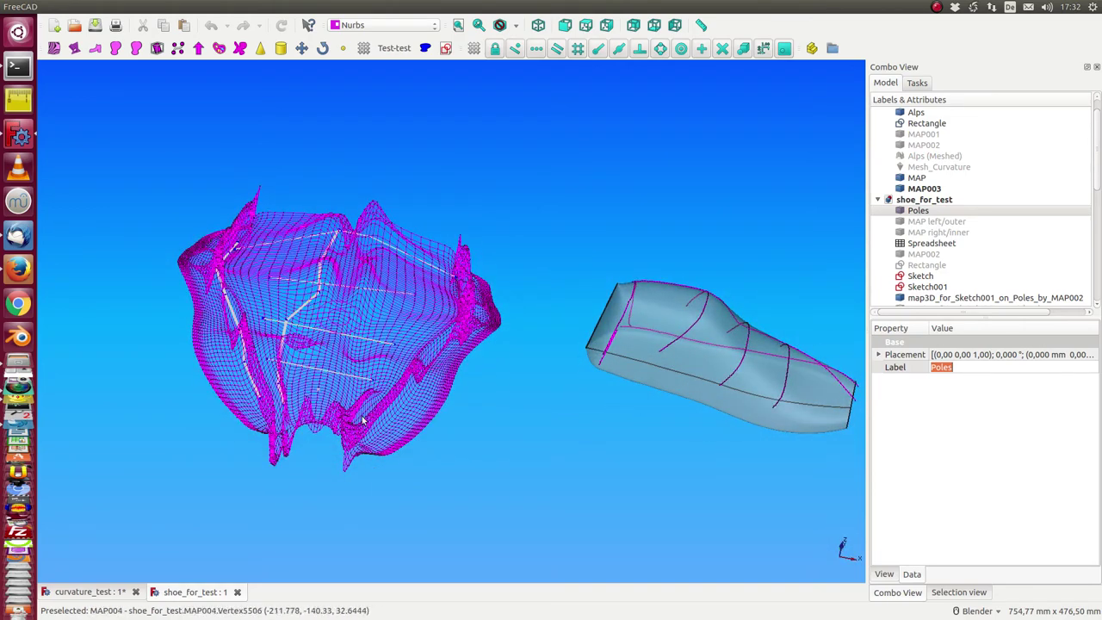
middle_drag(371, 412, 507, 435)
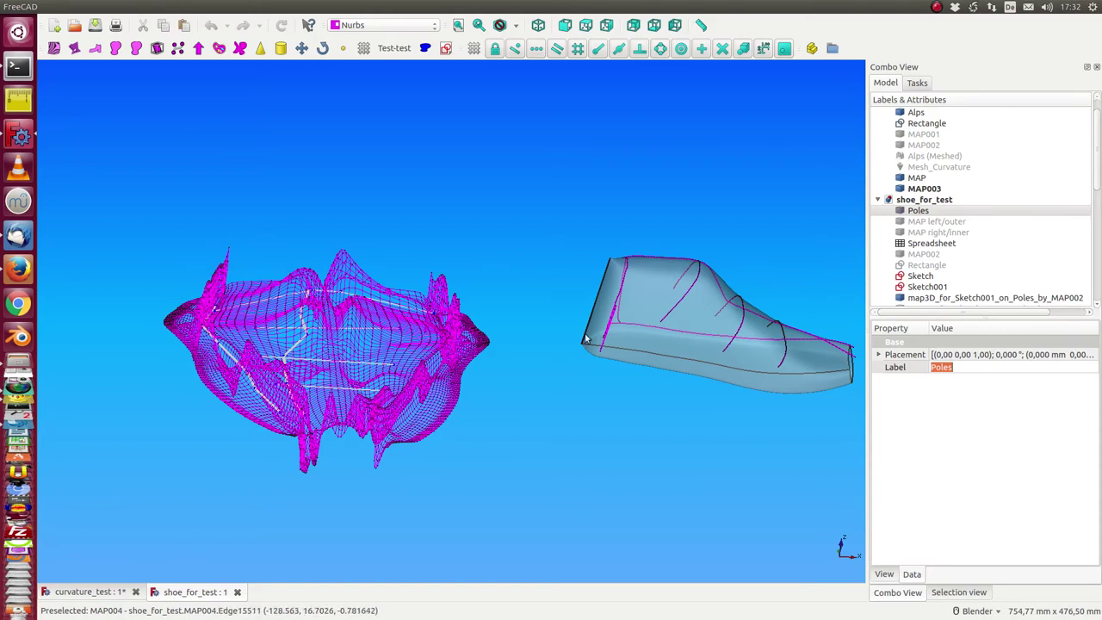
Step: Compare the curves on the Poles shoe surface with the matching sketch lines on MAP004, viewing both from the toe end and the side
middle_drag(585, 339, 482, 402)
middle_drag(576, 443, 458, 348)
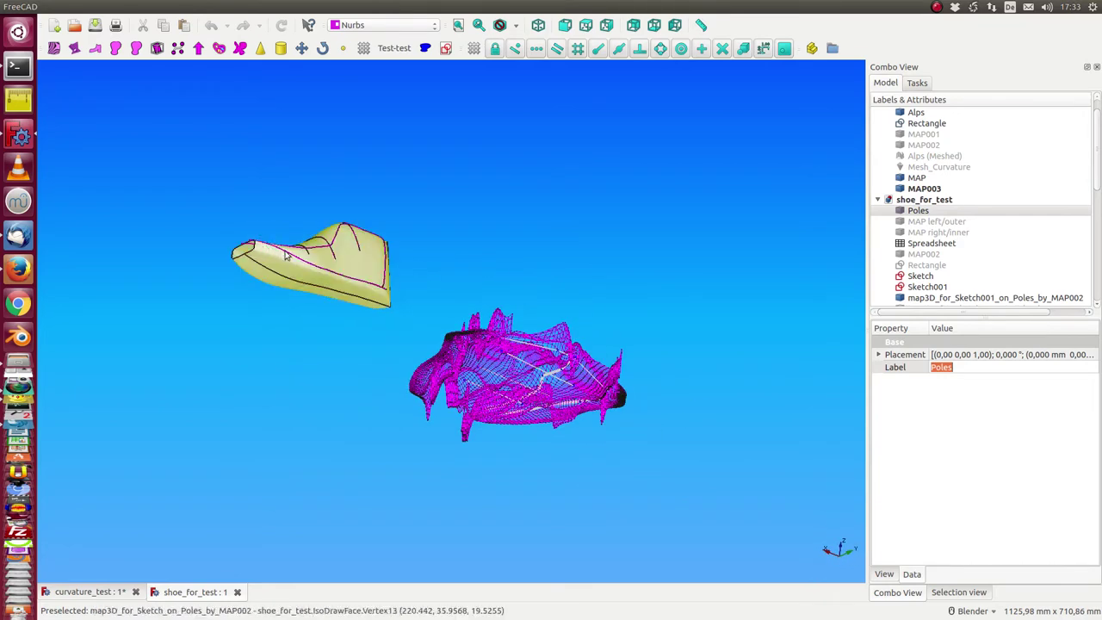
middle_drag(379, 258, 390, 331)
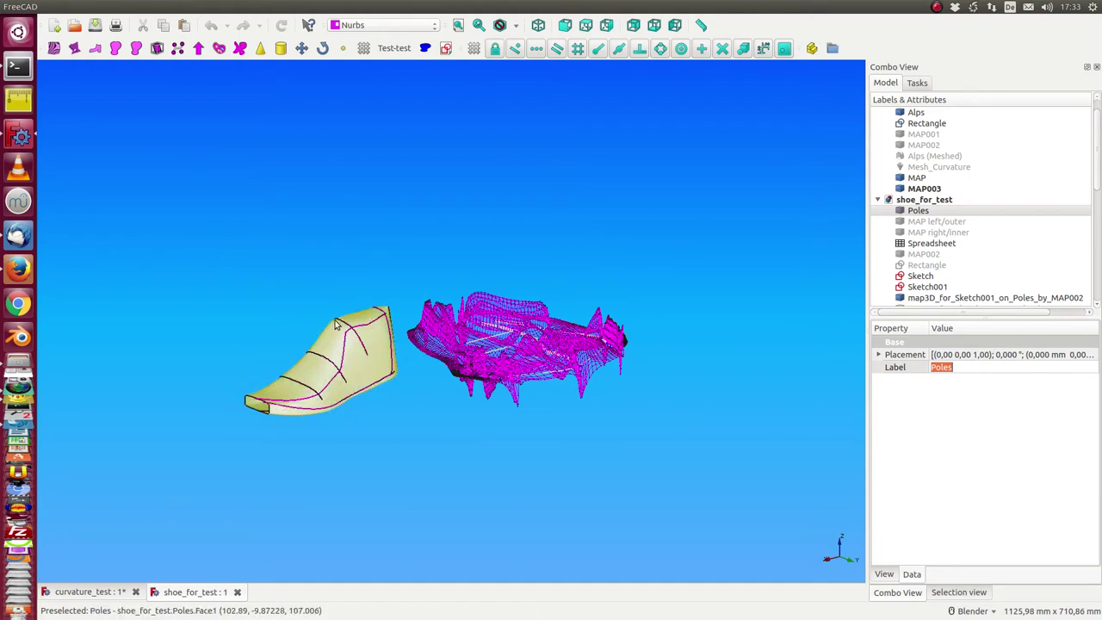
middle_drag(337, 500, 315, 325)
scroll(335, 388, up, 2)
middle_drag(371, 422, 561, 386)
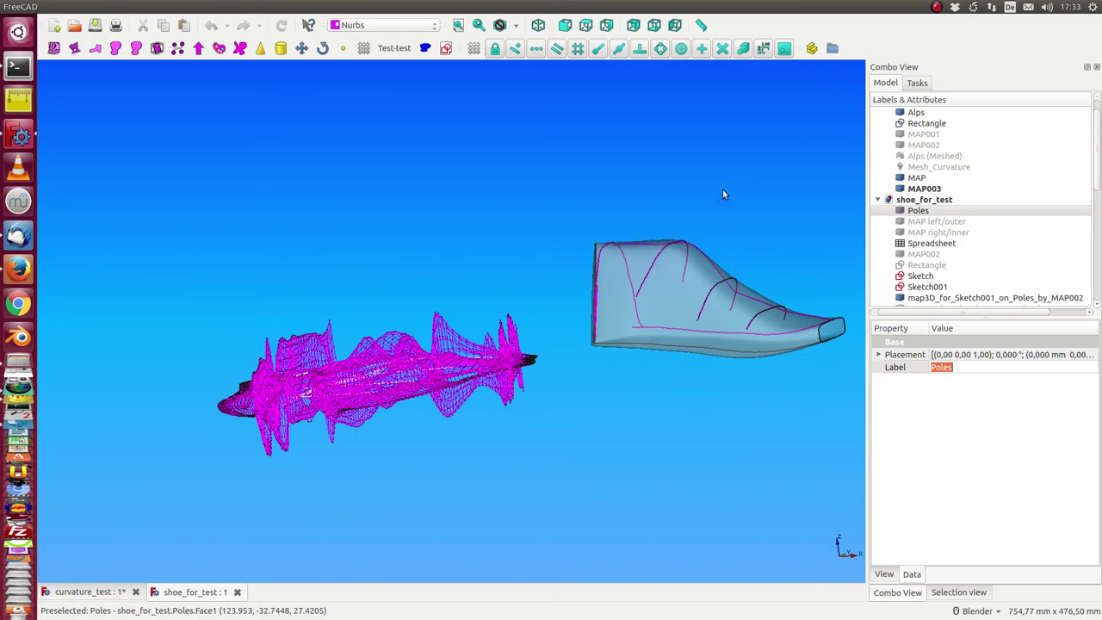
middle_drag(496, 173, 525, 189)
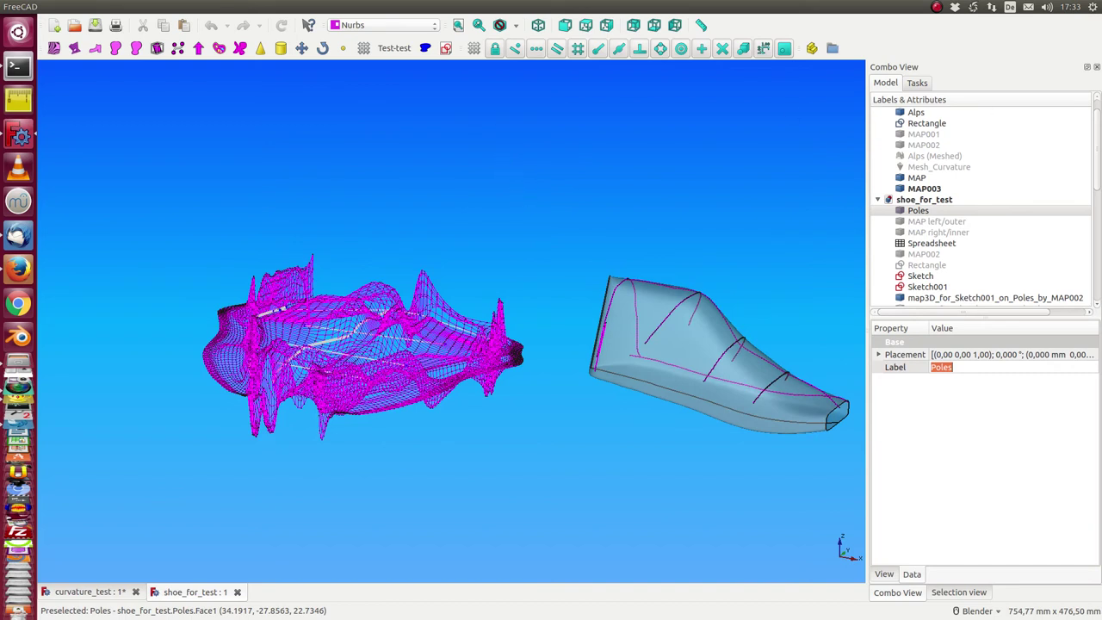
click(952, 367)
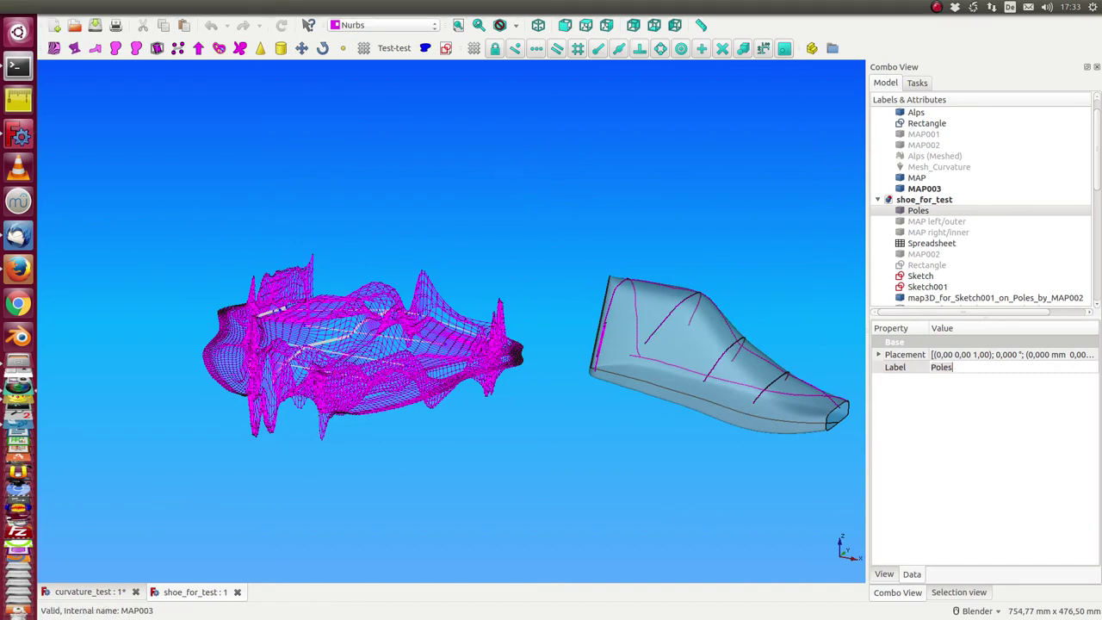
middle_drag(622, 227, 478, 187)
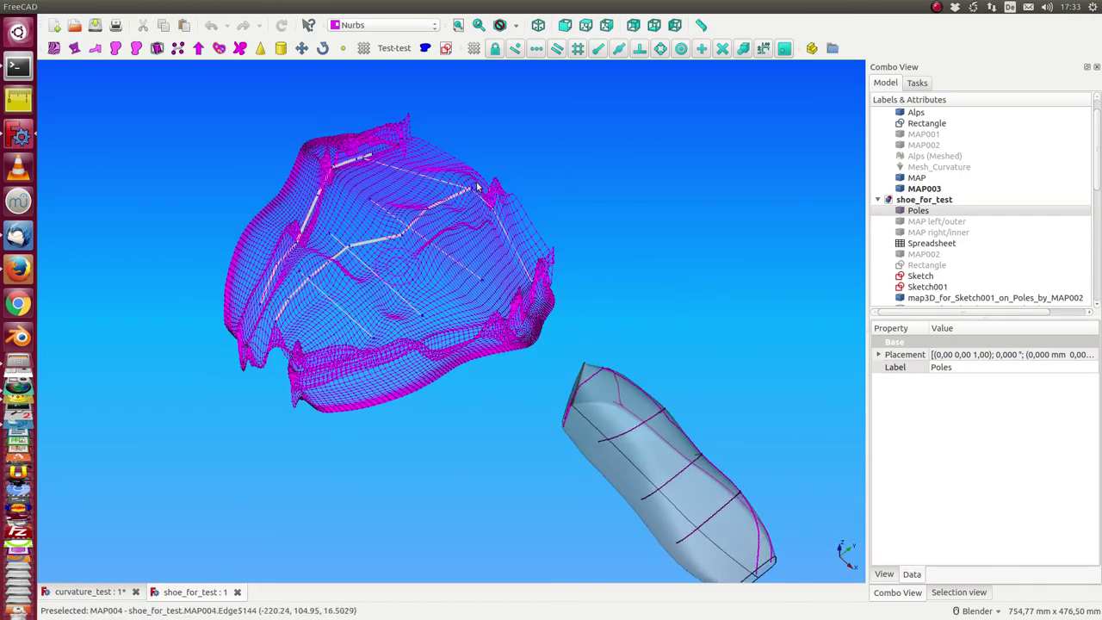